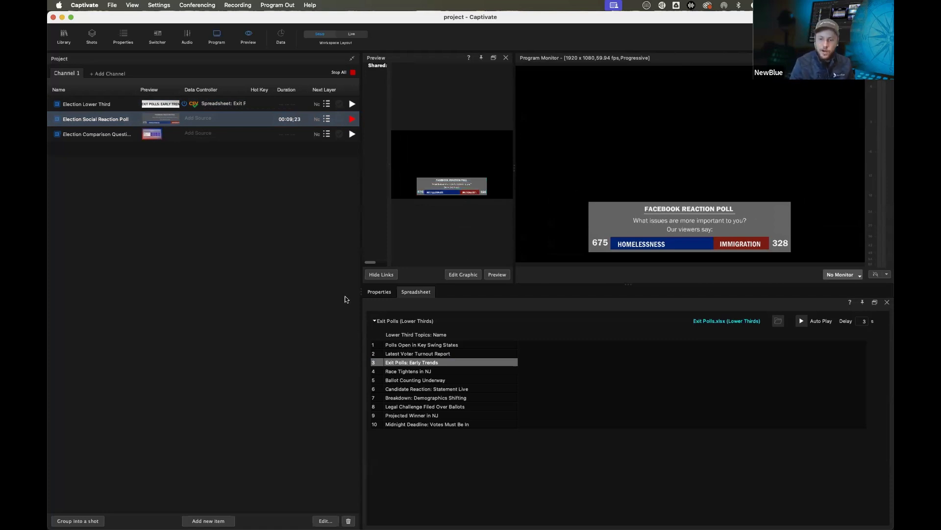
Raise Response 1 Percentage to 0.69 in the live values of Election Social Reaction Poll.
click(380, 292)
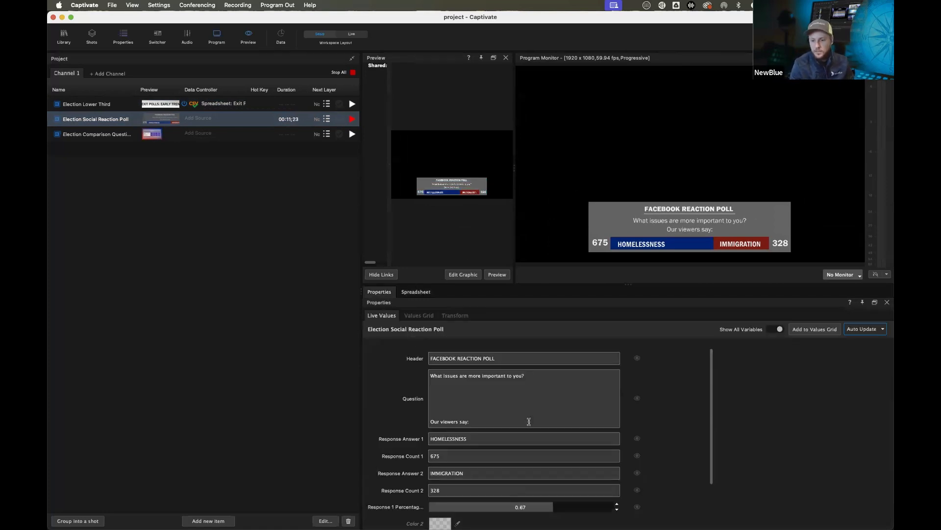
scroll(681, 467, down, 3)
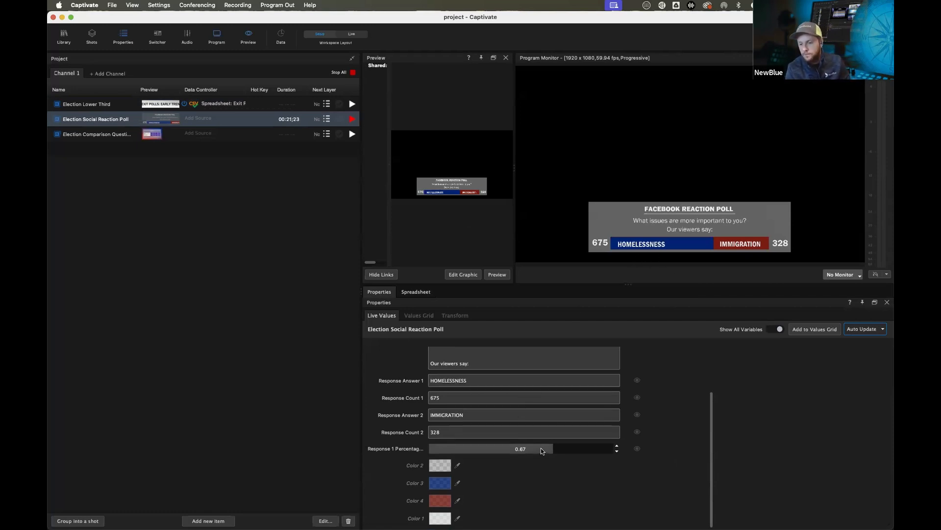
drag(549, 450, 554, 478)
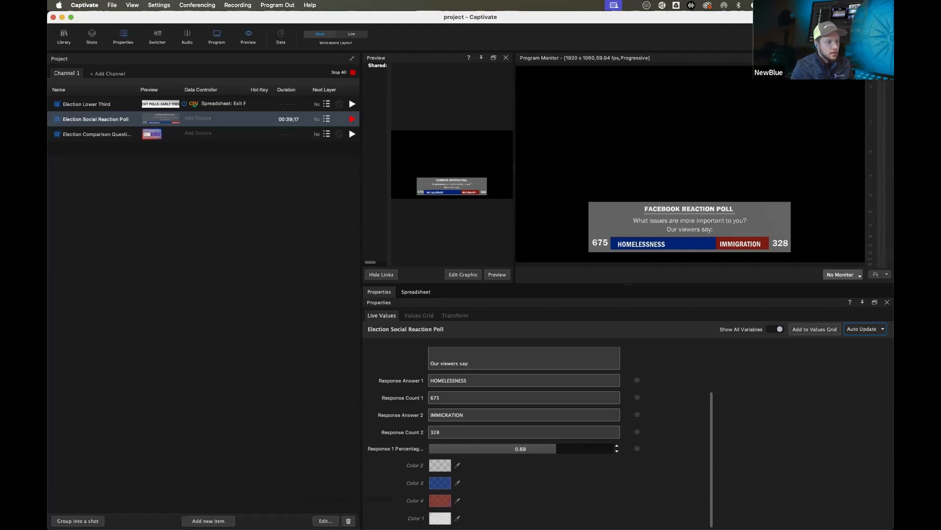
Take the Election Social Reaction Poll layer off air and open it for editing in the designer.
click(136, 392)
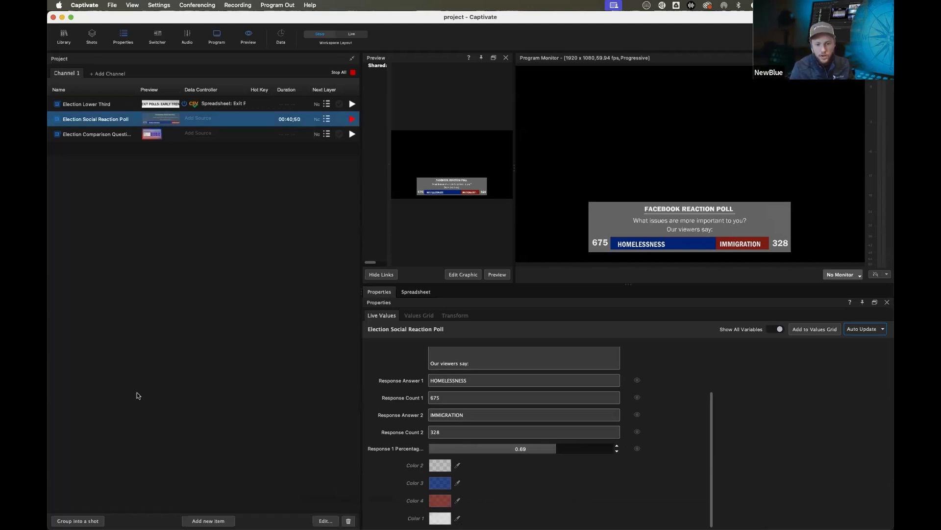
click(328, 521)
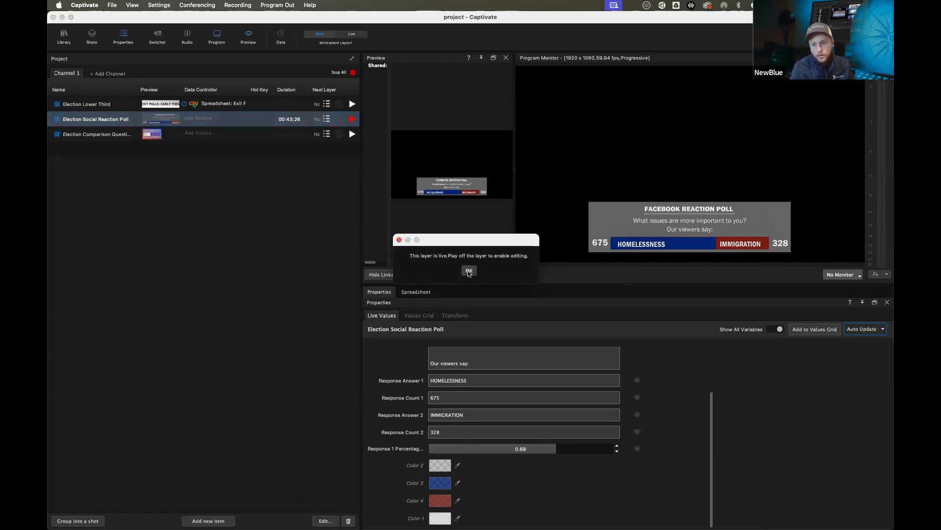
click(466, 268)
click(352, 118)
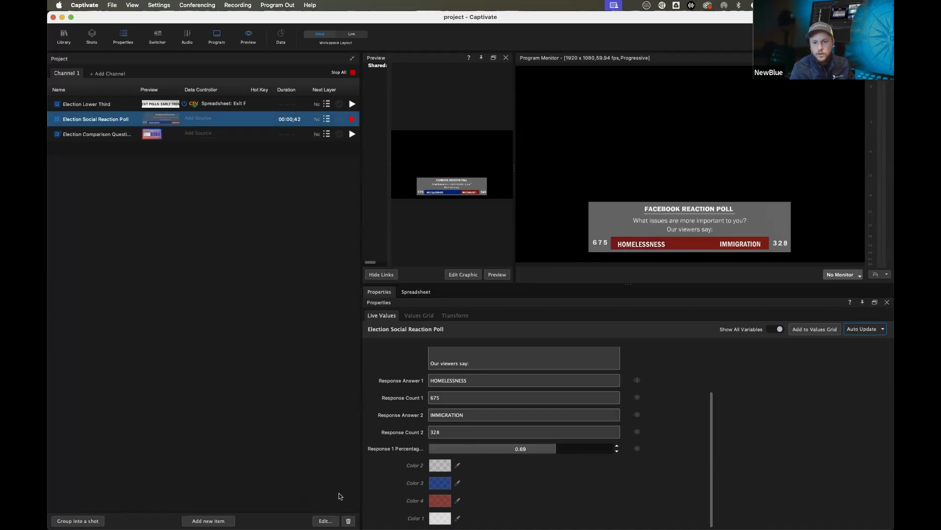
click(327, 520)
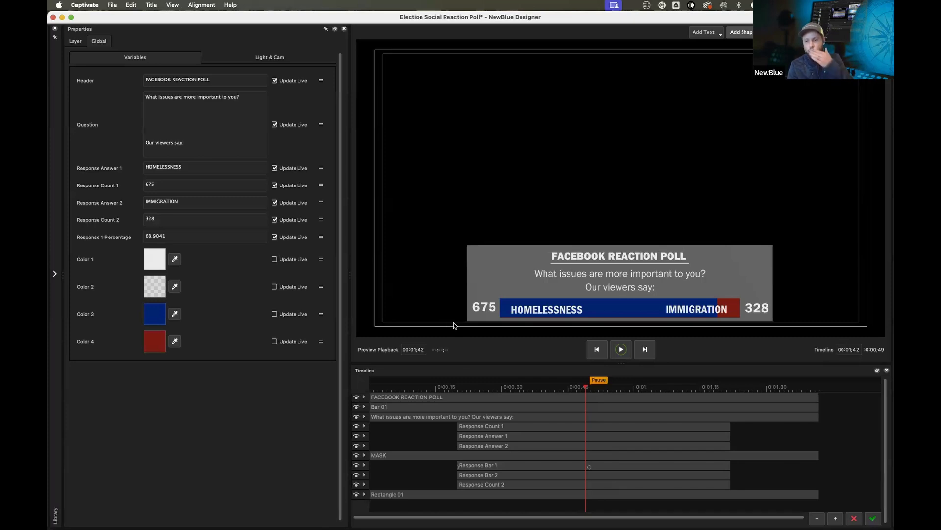
Examine the keyframes and the Data Graph Variable assigned to Response Bar 1 in its motion and data settings.
click(608, 311)
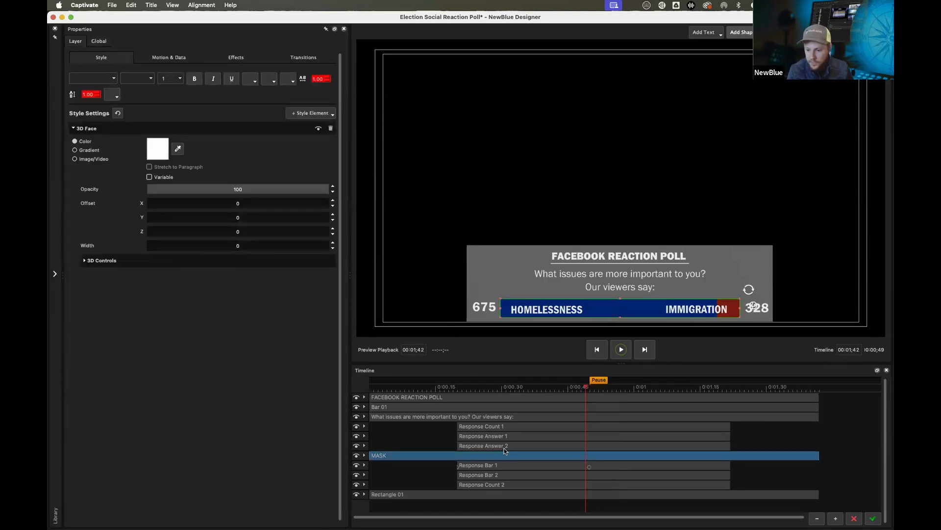
click(505, 465)
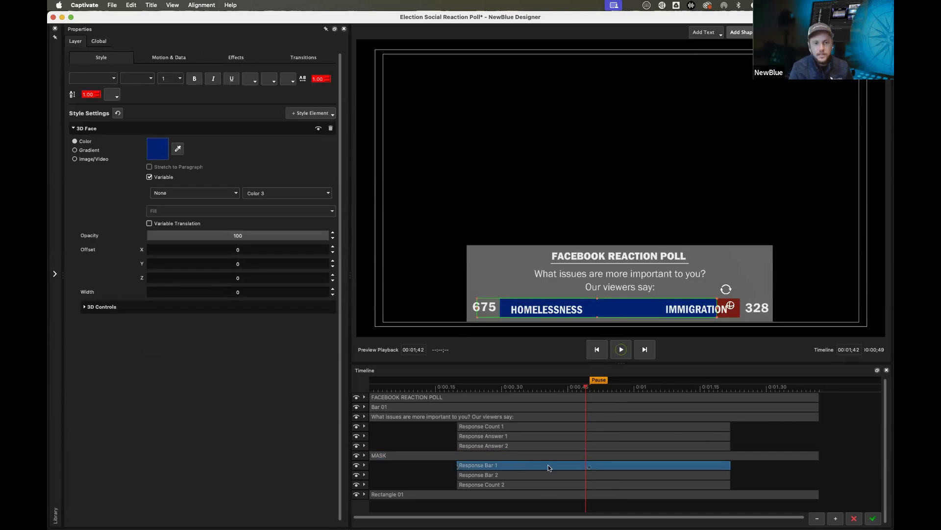
click(182, 62)
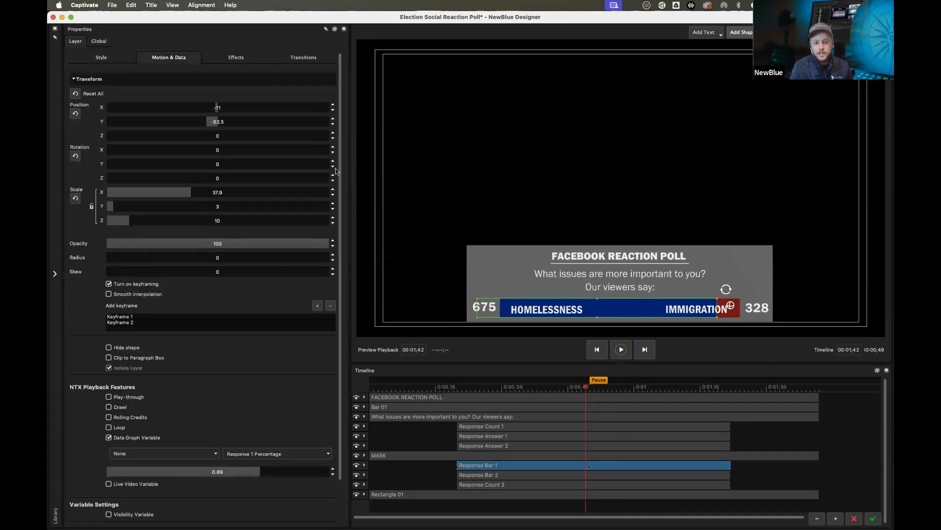
scroll(124, 379, down, 3)
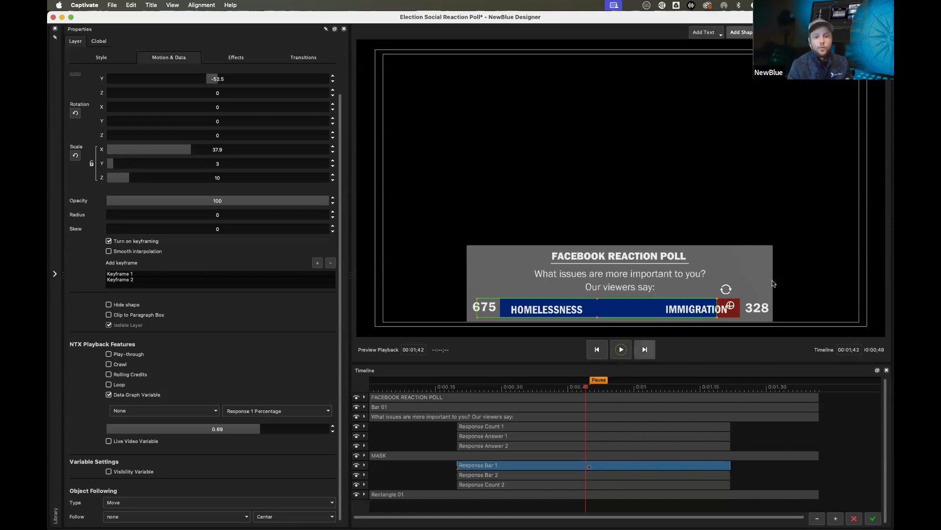
click(744, 33)
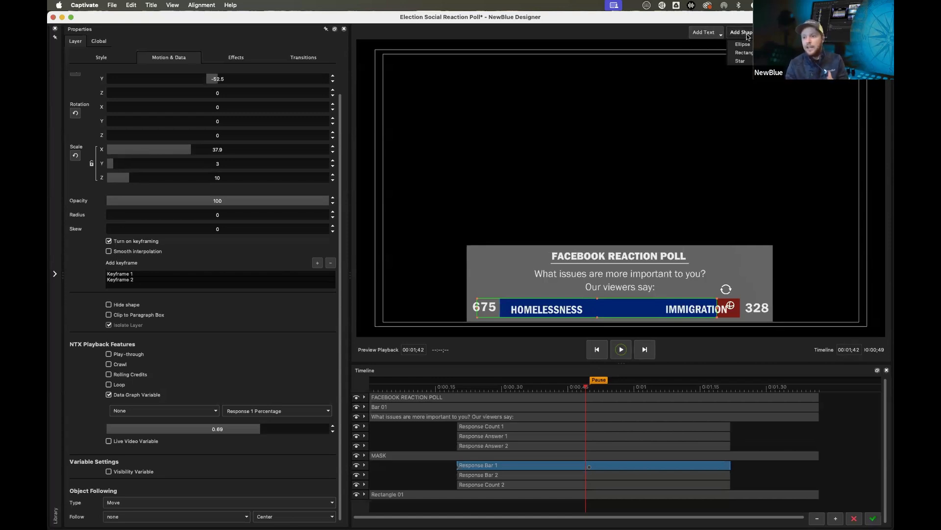
click(746, 35)
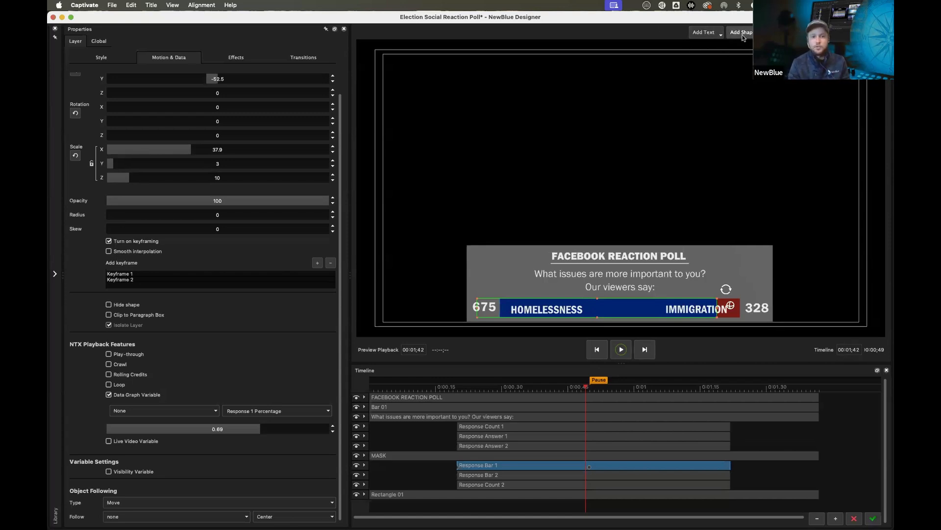
click(113, 6)
mouse_move(142, 79)
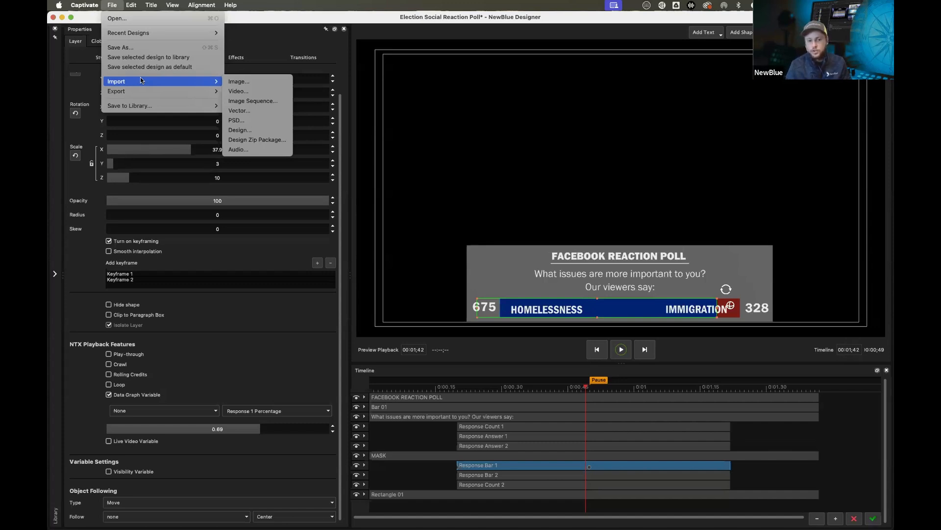
click(475, 89)
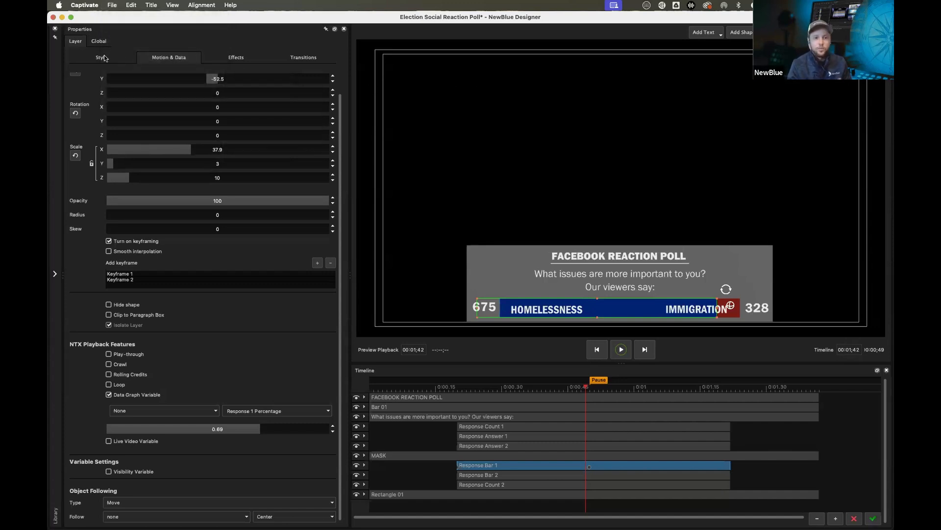
Review the style settings of Response Bar 1 and the FACEBOOK REACTION POLL header, and accept the design to return to the project.
click(102, 57)
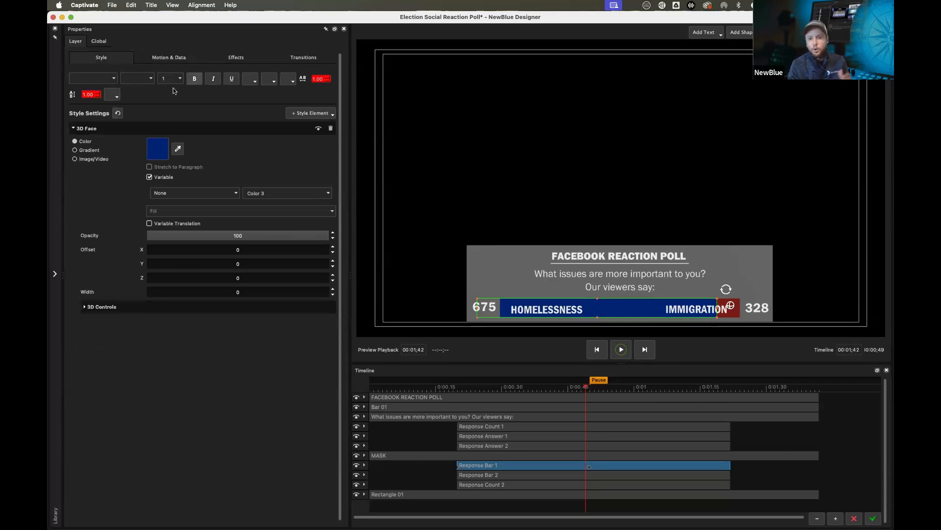
click(589, 256)
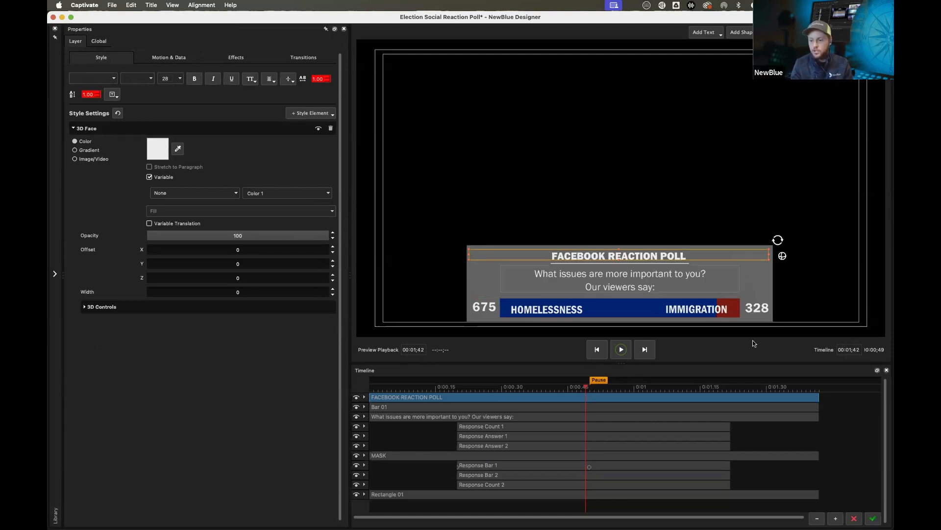
click(873, 518)
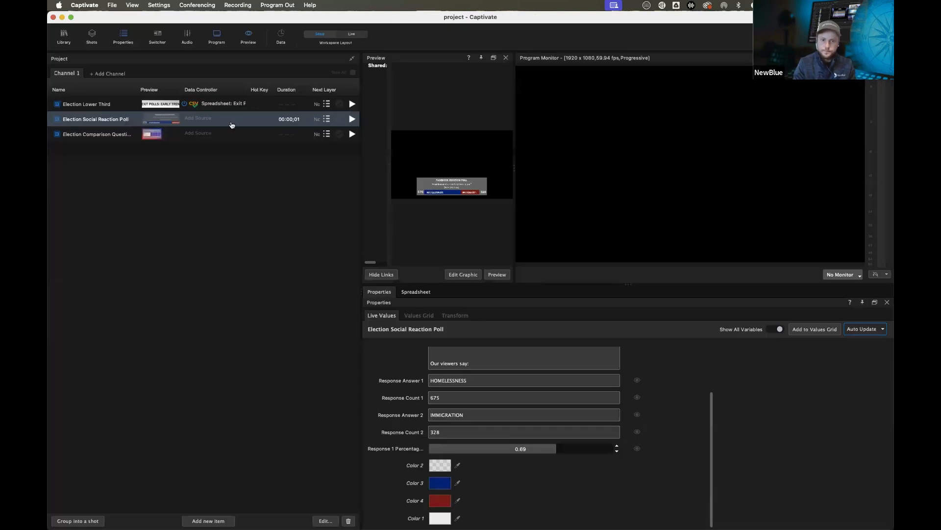
Play Election Comparison Question Graph on the program output to examine its layout, and take it off air.
click(179, 134)
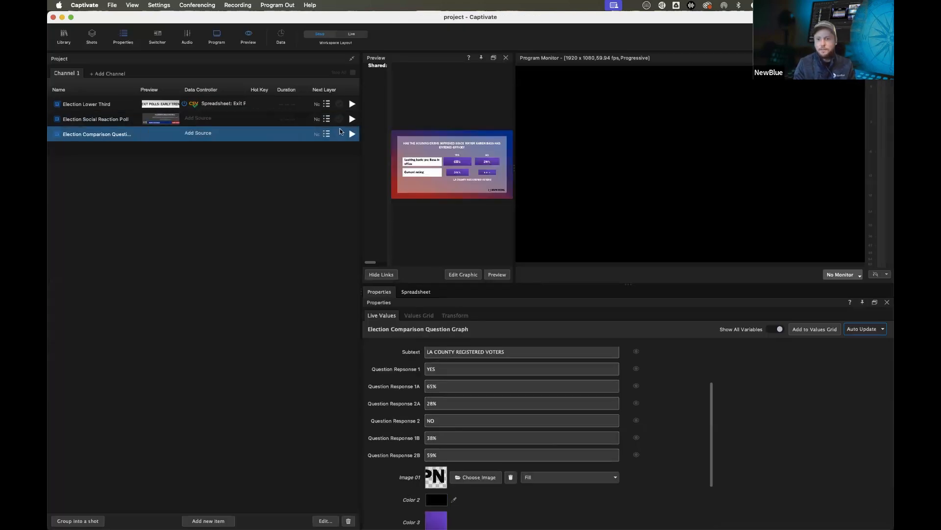
click(352, 134)
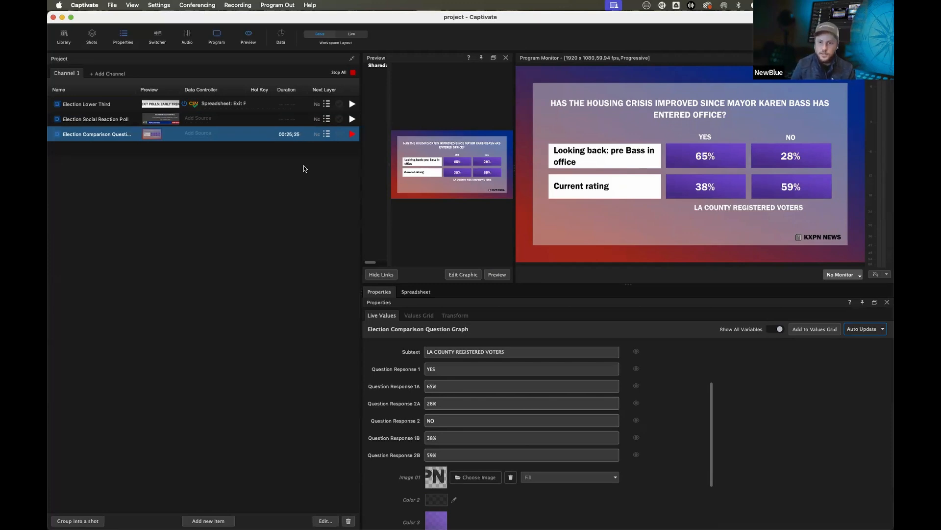
click(352, 135)
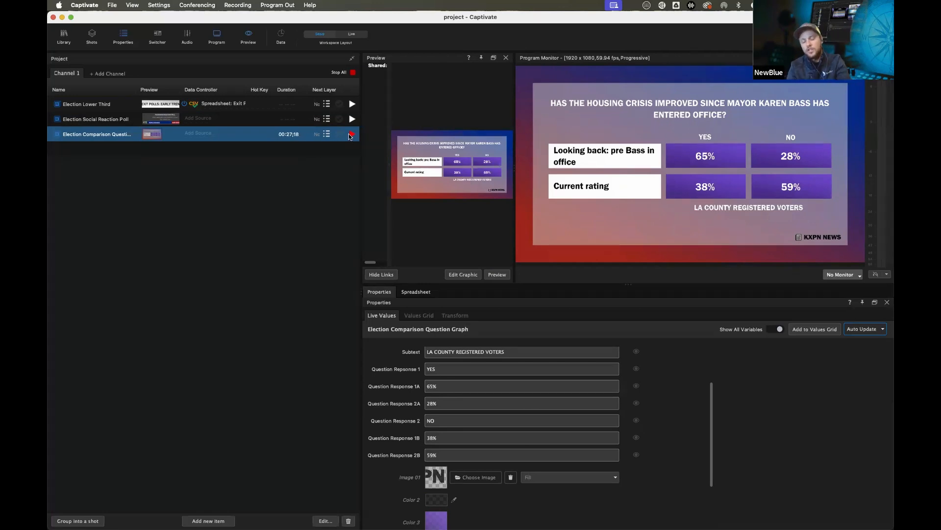
Duplicate the Election Comparison Question Graph layer and open the copy for editing in the designer.
right_click(113, 127)
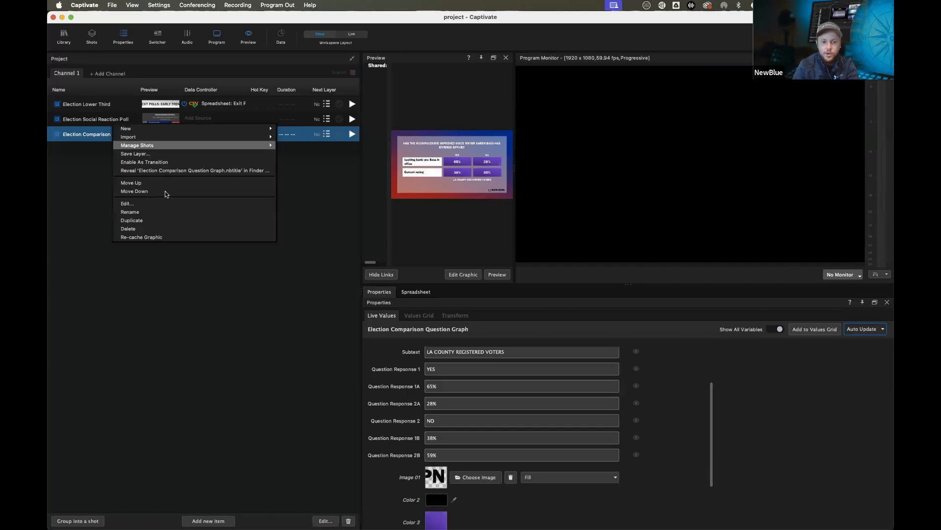
key(Return)
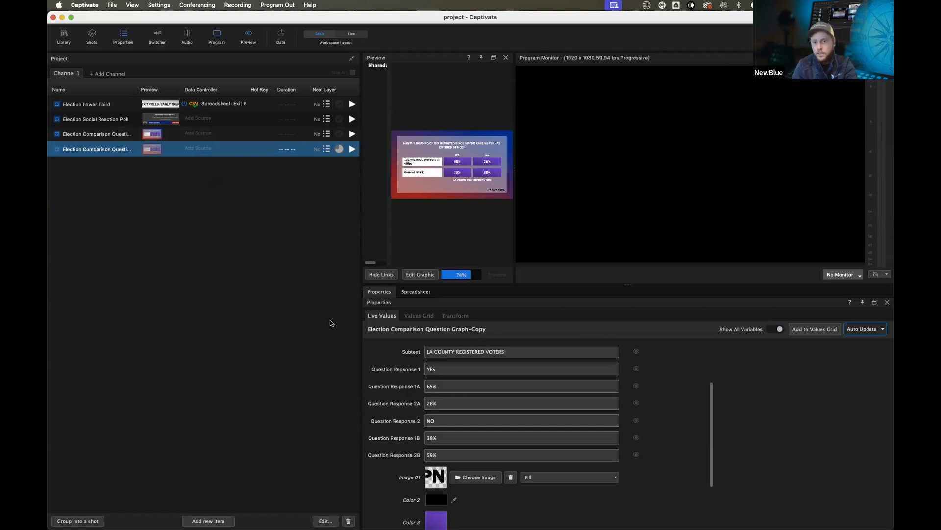
click(326, 521)
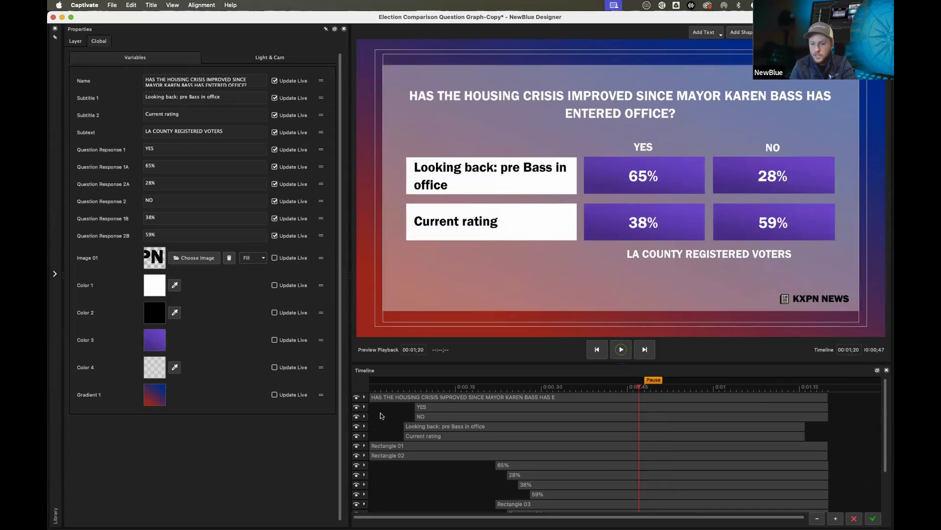
Delete all answer labels, percentages, rectangles and the subtext from the graph copy, keeping only the question, News Logo and both backgrounds.
drag(382, 416, 559, 460)
scroll(559, 466, up, 3)
super+click(551, 489)
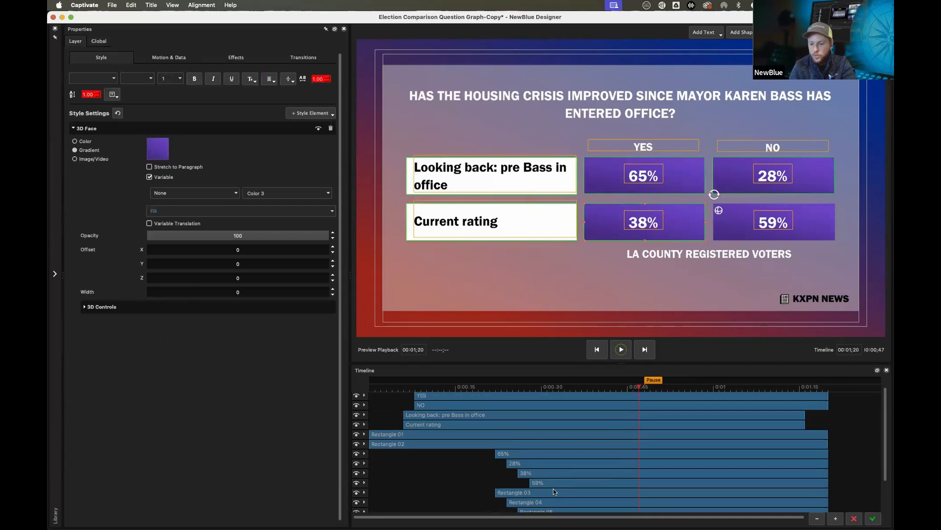
scroll(553, 485, down, 4)
super+click(557, 469)
scroll(557, 469, up, 5)
scroll(557, 474, down, 5)
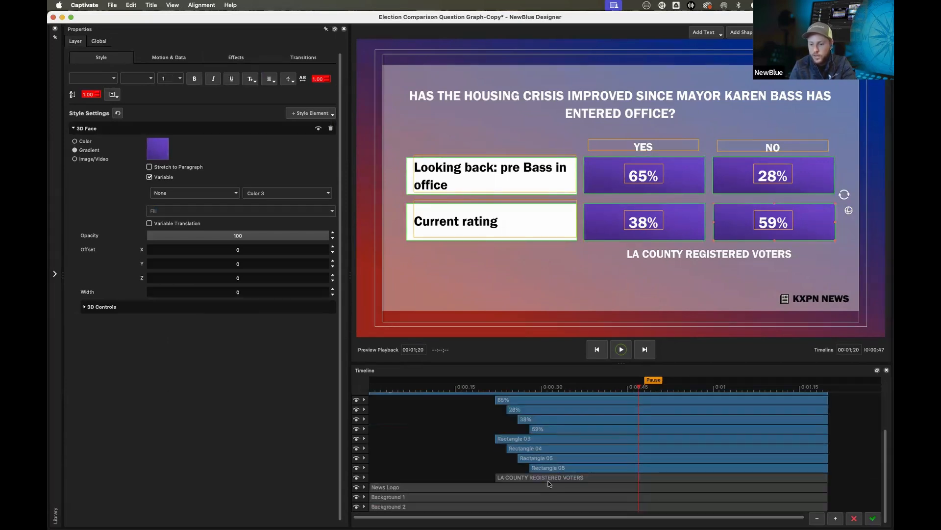
click(549, 478)
scroll(585, 472, up, 5)
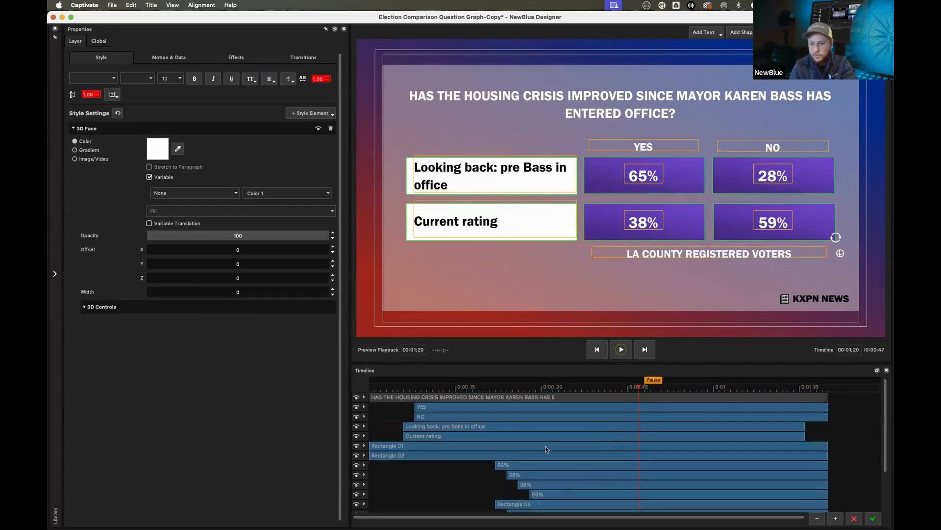
right_click(546, 411)
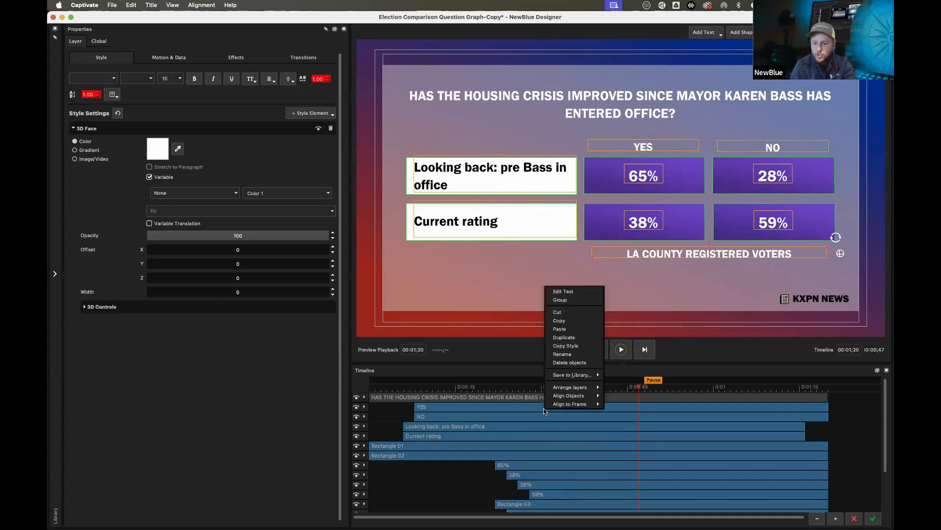
click(576, 361)
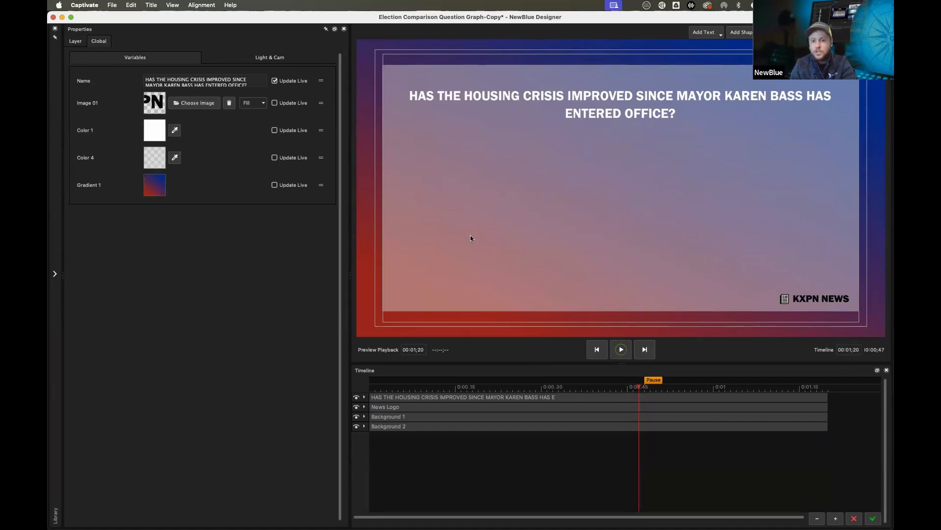
Add a rectangle and shape it into a tall, narrow vertical bar below the beginning of the question text.
click(751, 34)
click(743, 52)
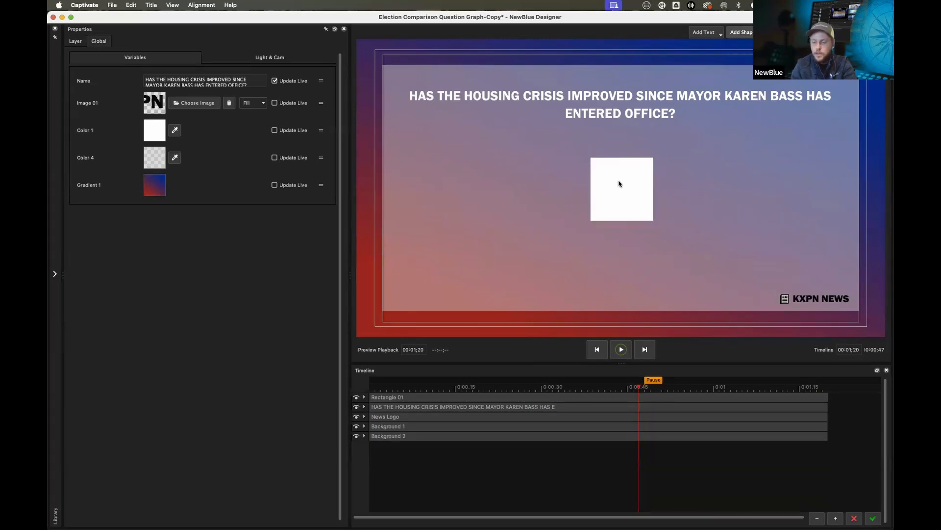
drag(619, 185, 527, 295)
drag(533, 130, 533, 130)
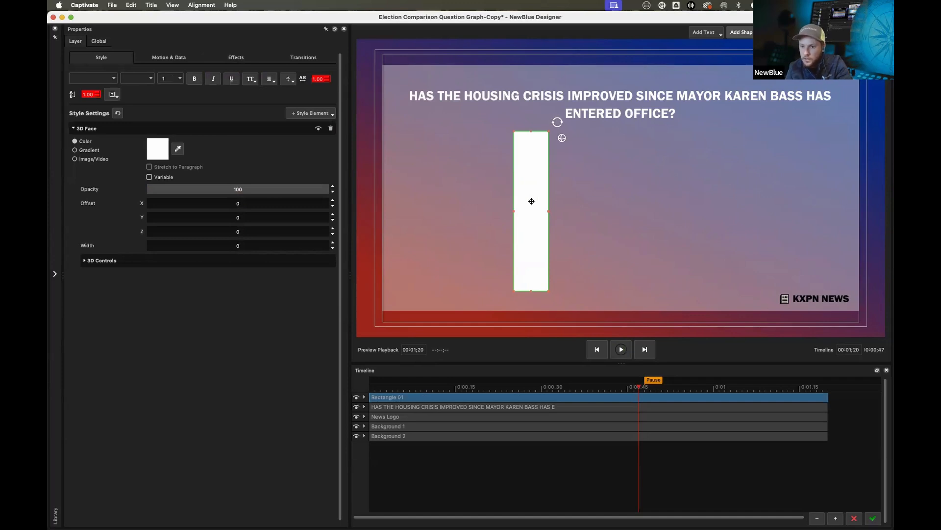
drag(531, 200, 529, 198)
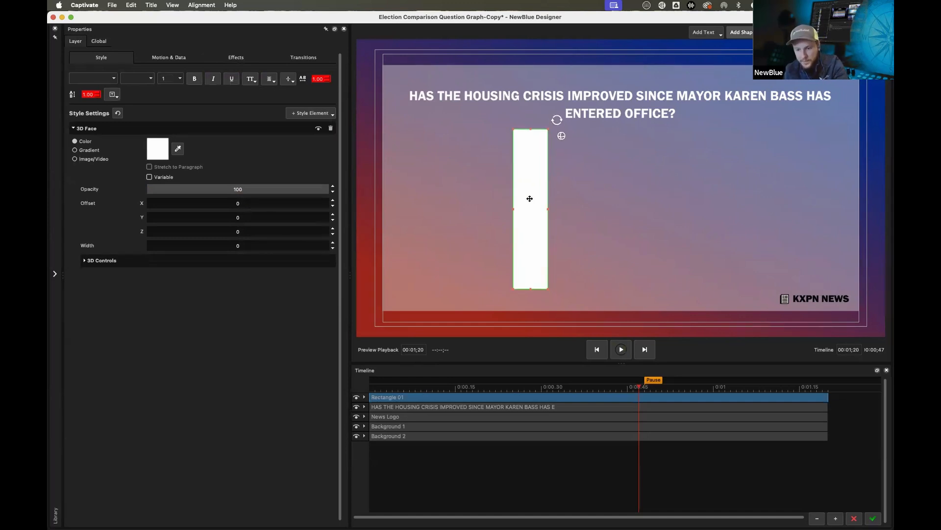
Copy the vertical bar and place the duplicate level with the original, on the other side of the graph area.
key(super+c)
key(super+v)
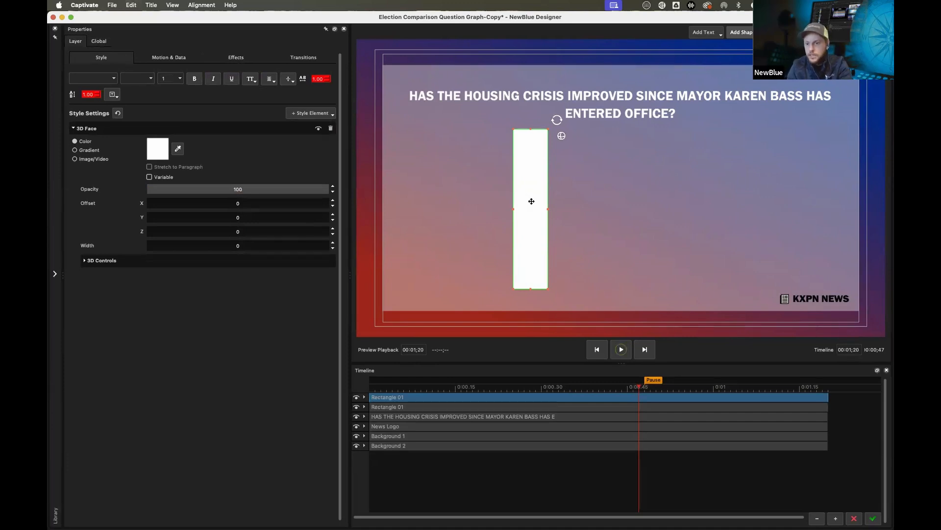
drag(541, 200, 684, 202)
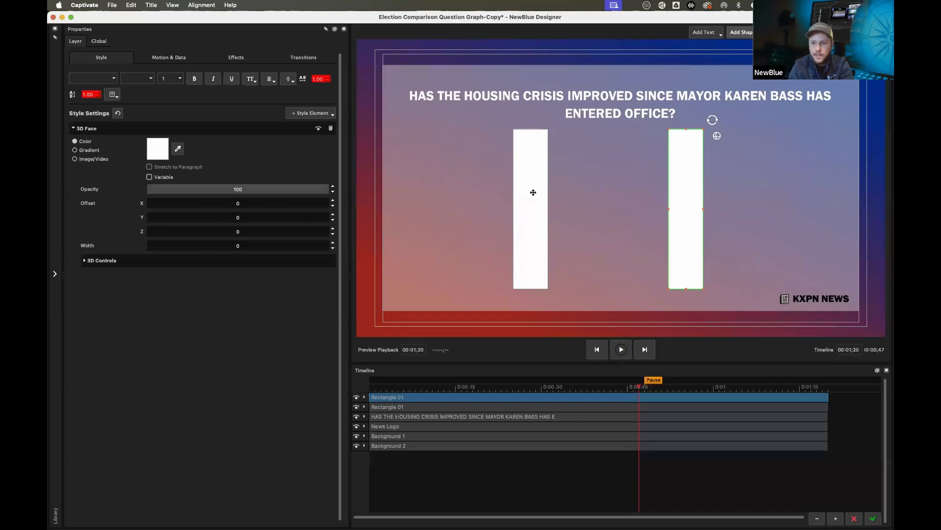
click(533, 195)
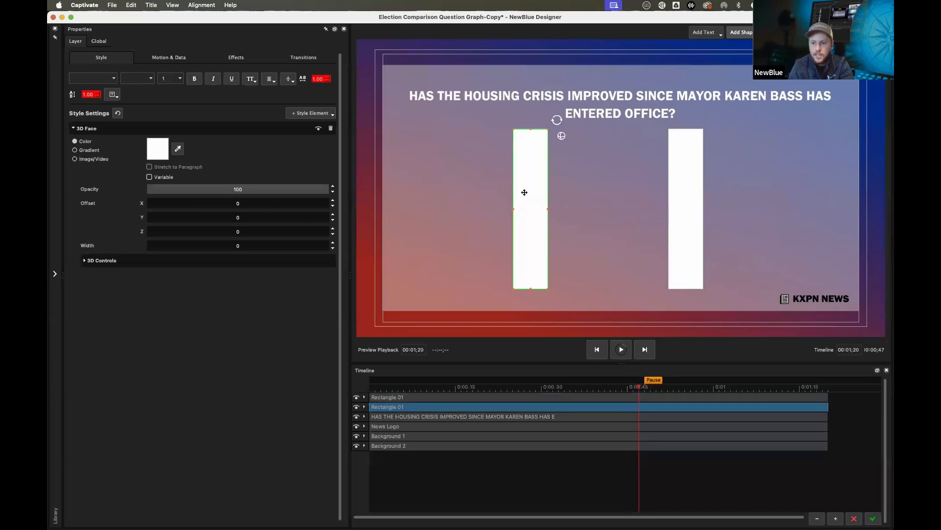
Set the left bar's X position to -35, keeping it level with the right bar.
click(167, 58)
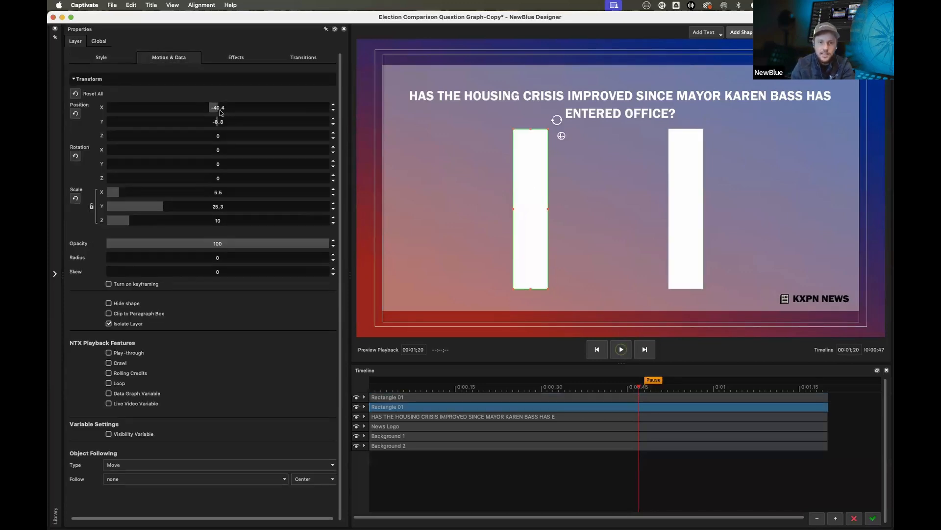
click(682, 160)
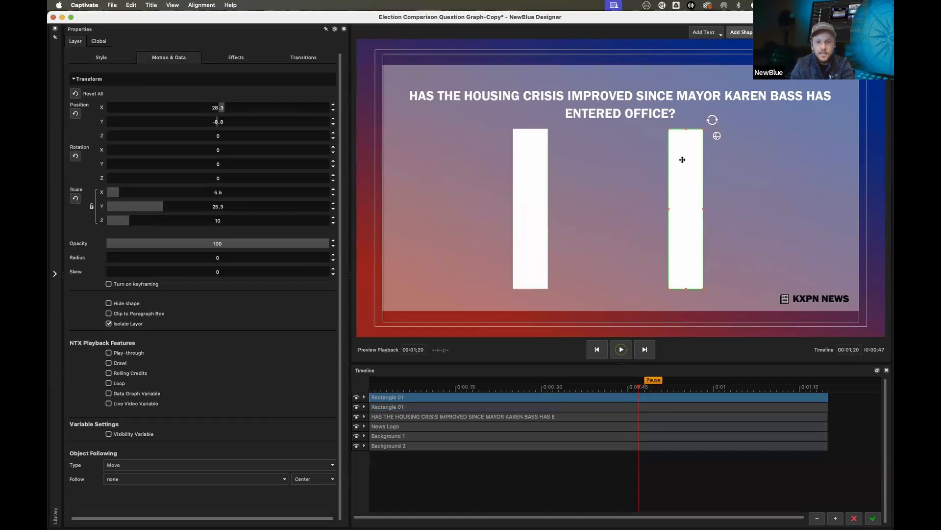
click(529, 173)
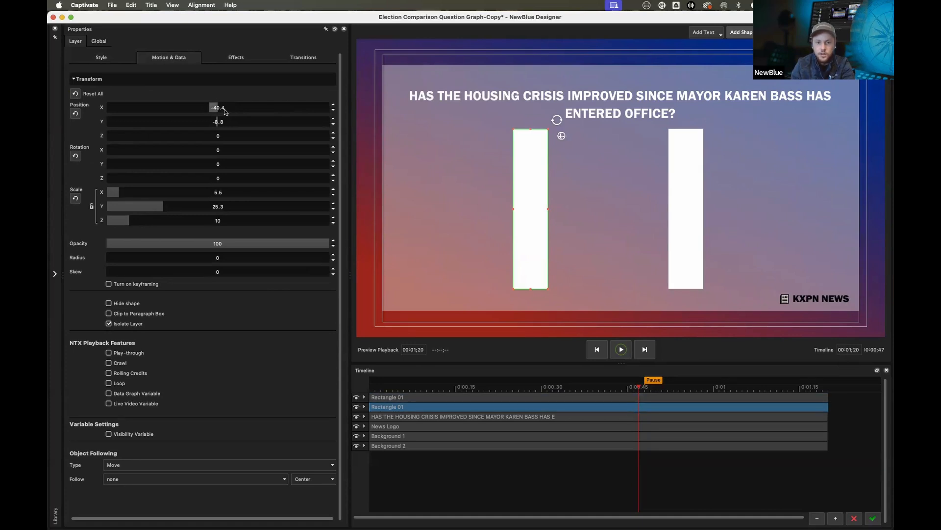
text(-28.3)
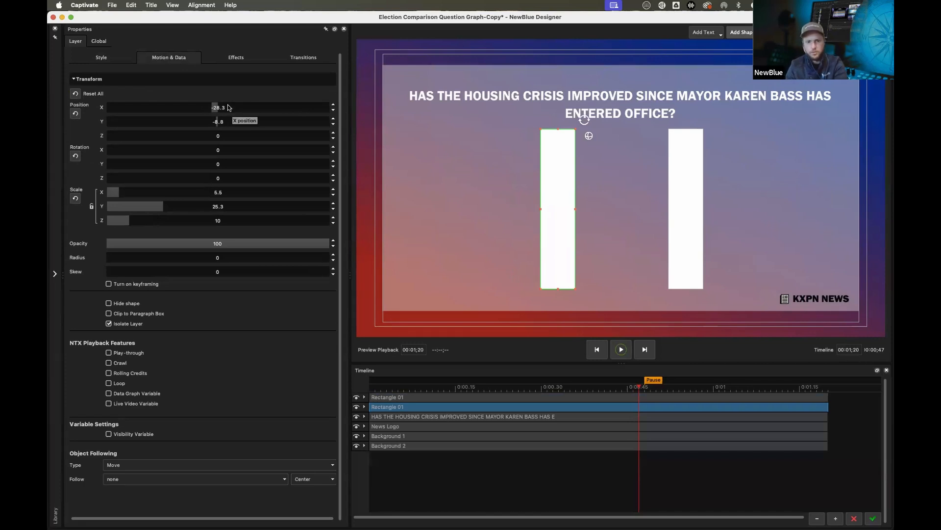
mouse_move(220, 108)
mouse_down()
mouse_move(231, 111)
mouse_move(217, 107)
mouse_up()
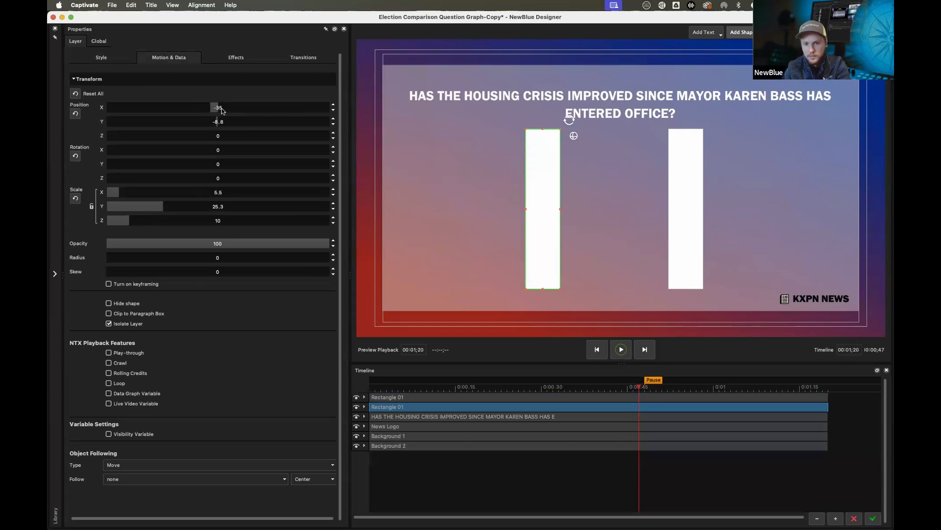
Set the right bar's X position to 35 so it mirrors the left bar.
click(684, 176)
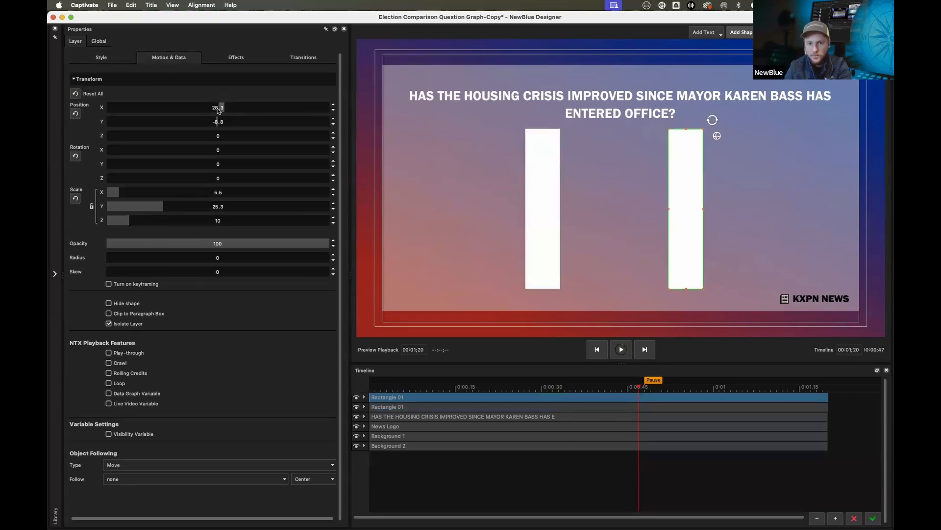
double_click(217, 108)
text(35)
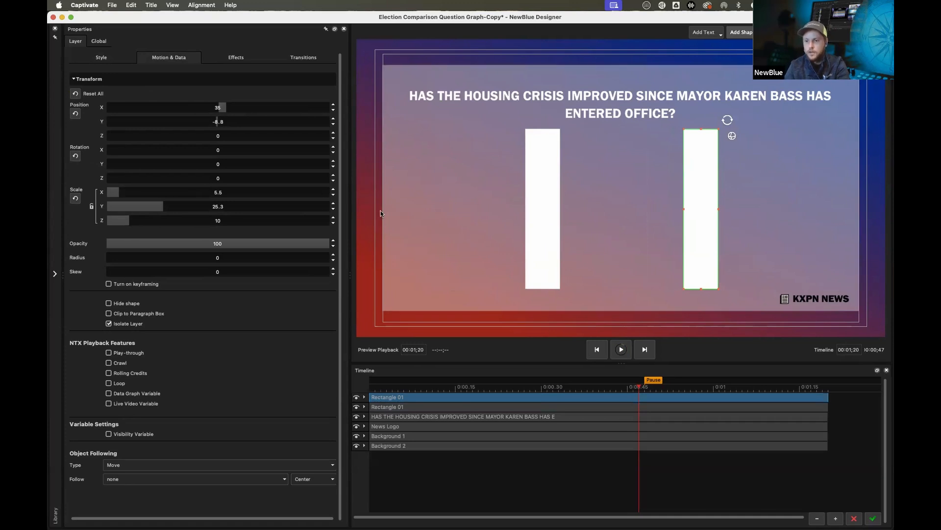
click(473, 212)
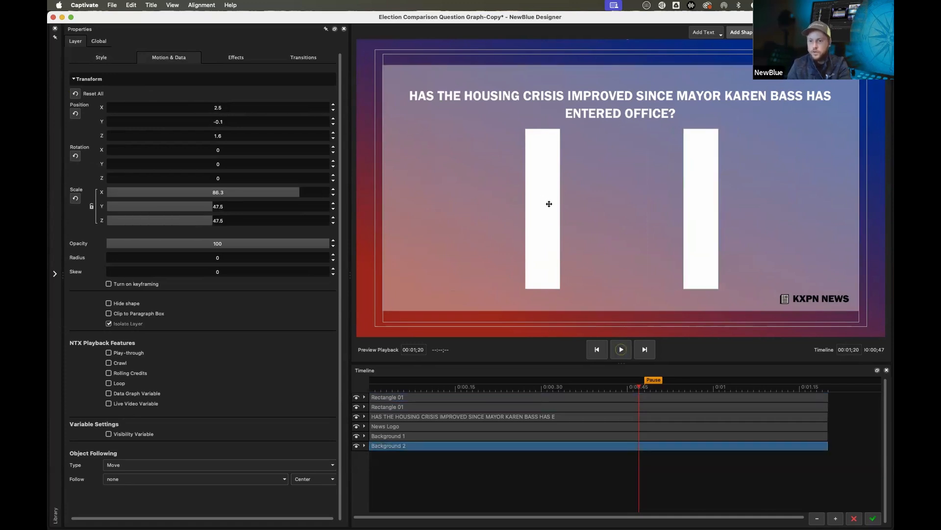
Apply the Accend Lines preset from the Grow transitions to the start of the right bar's layer.
click(404, 399)
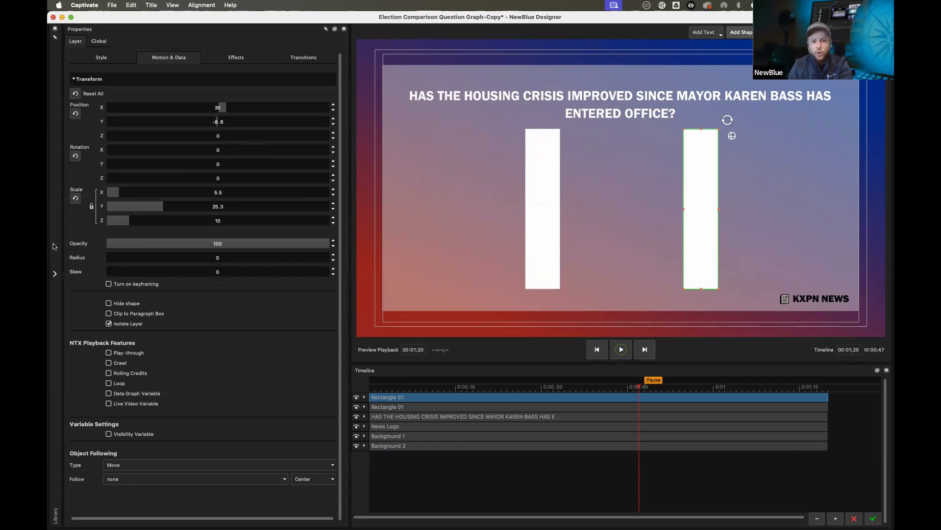
click(55, 273)
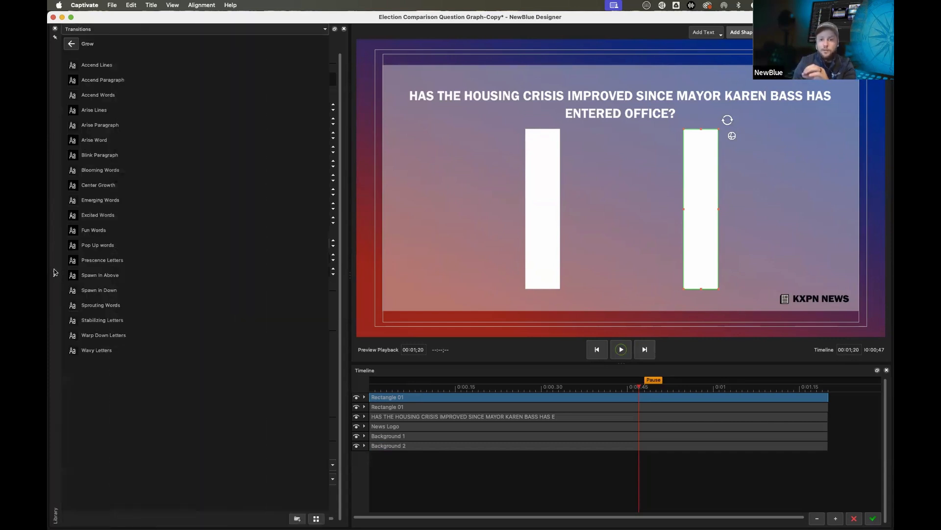
click(71, 44)
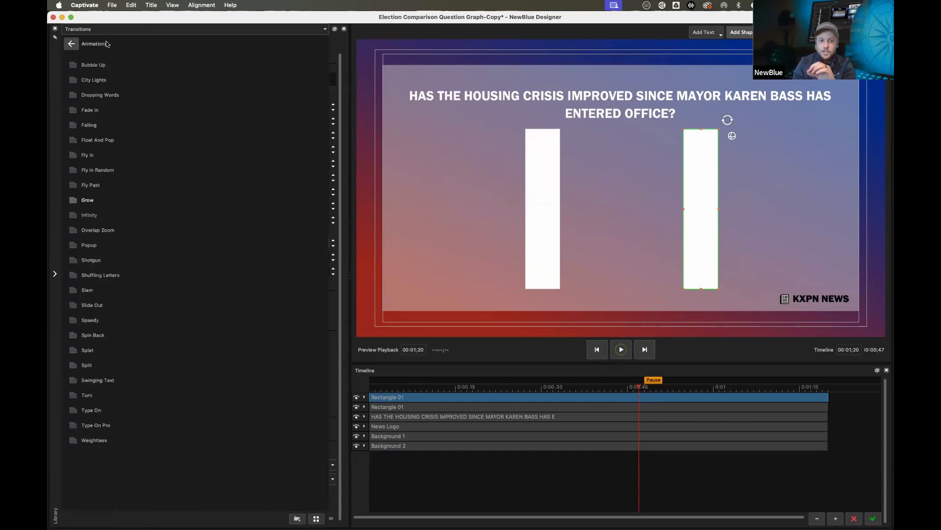
click(126, 32)
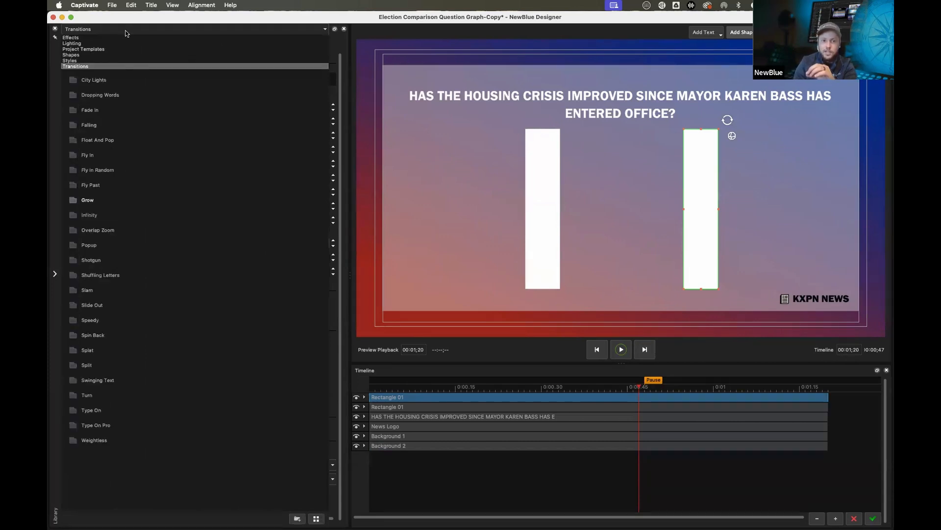
click(95, 66)
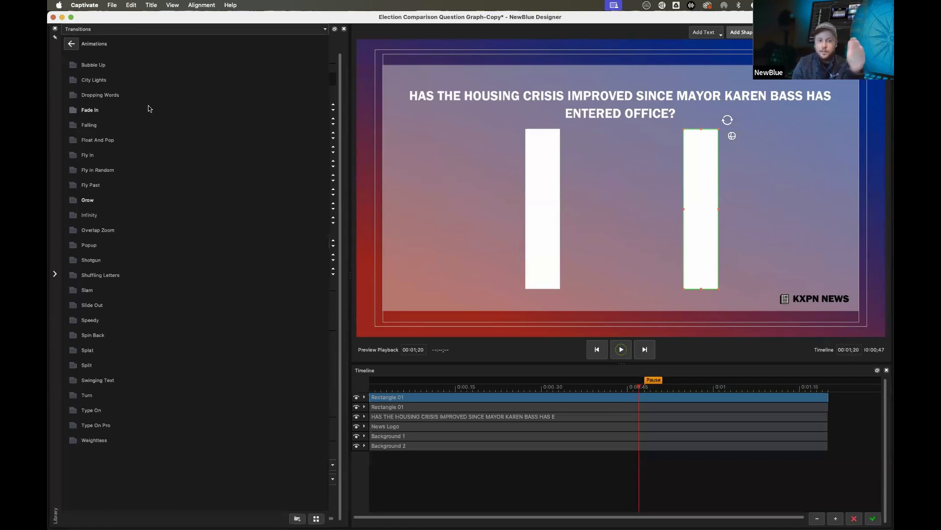
double_click(86, 199)
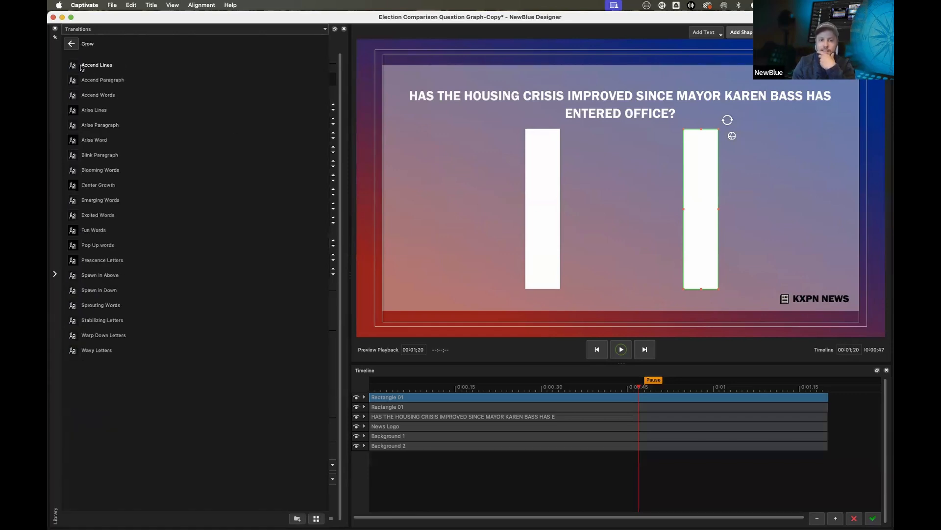
drag(223, 180, 394, 398)
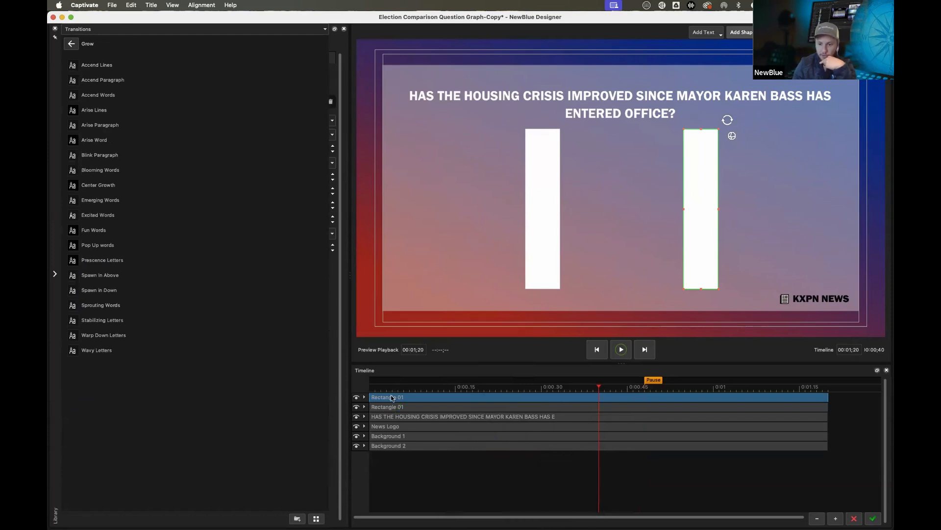
Shorten the right bar's Grow transition to end at the Pause marker and preview the animation from the start.
click(364, 397)
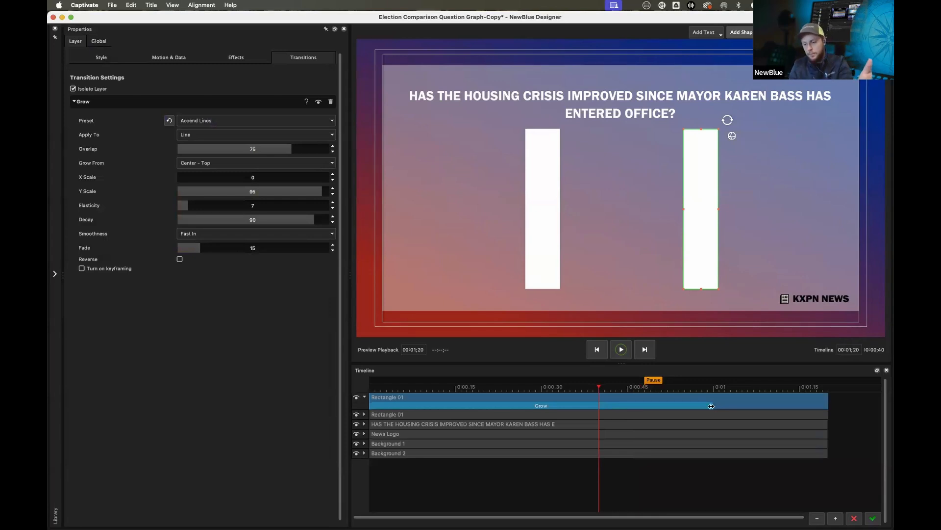
drag(711, 406, 645, 410)
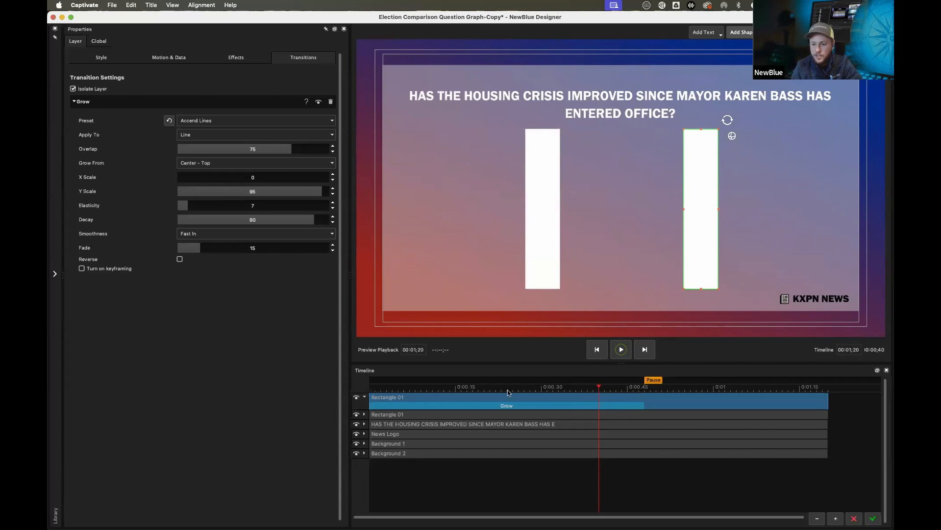
click(371, 389)
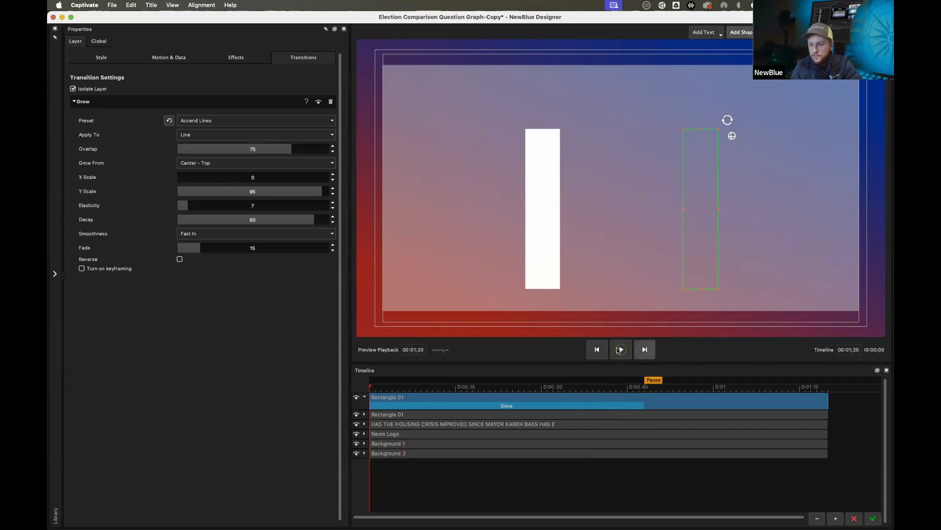
click(620, 349)
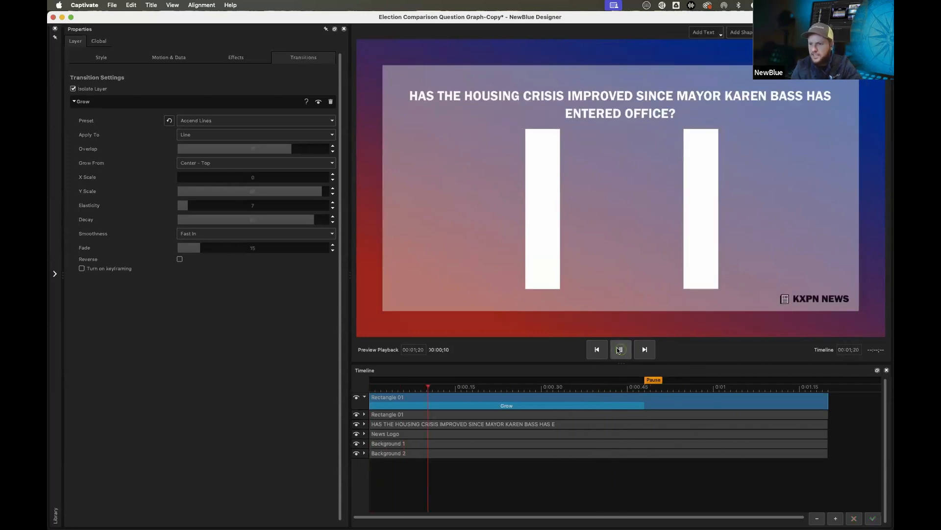
click(620, 349)
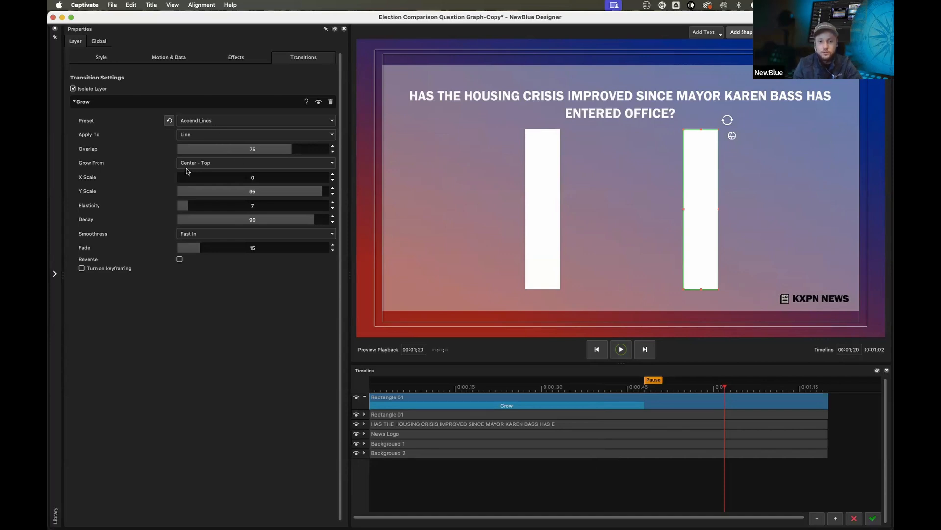
Make the Grow transition start from Center - Bottom with Elasticity, Decay and Fade at 0 and Normal smoothness, and scrub through it.
click(224, 164)
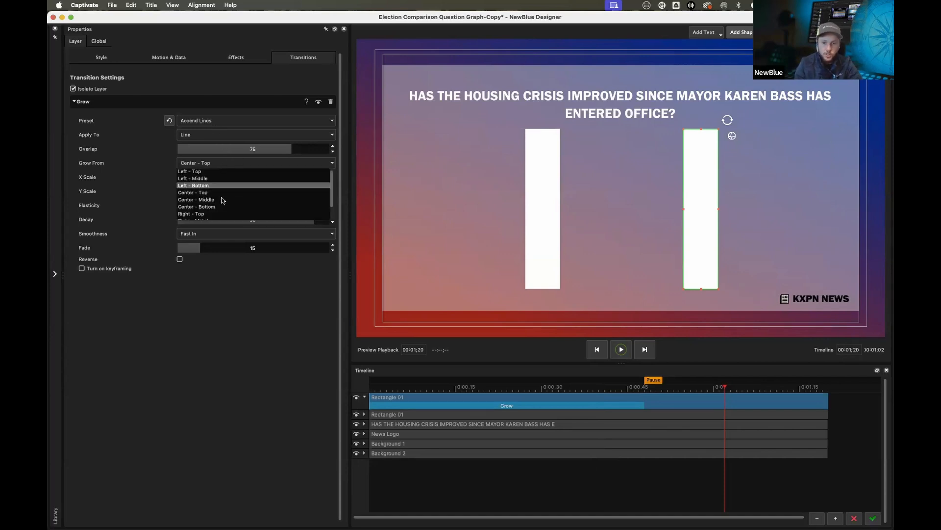
click(213, 206)
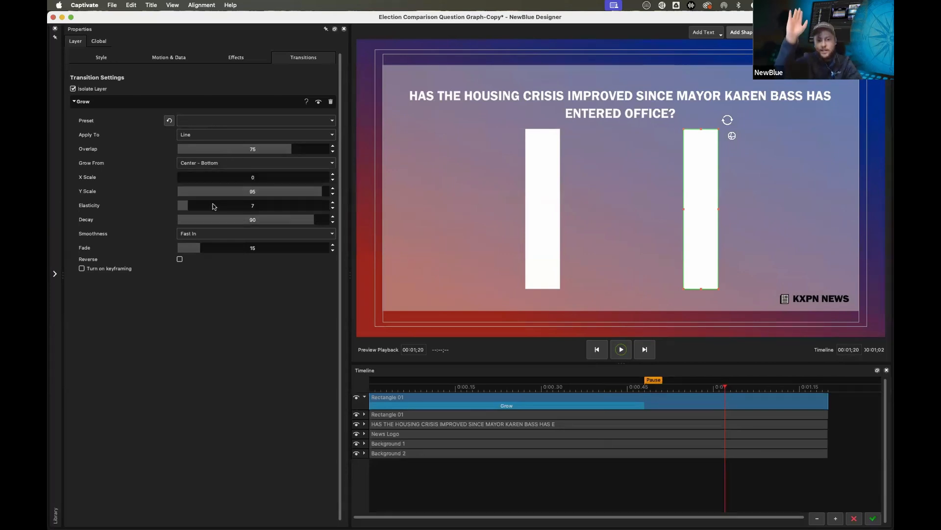
drag(192, 206, 124, 203)
drag(295, 220, 81, 216)
drag(179, 252, 139, 249)
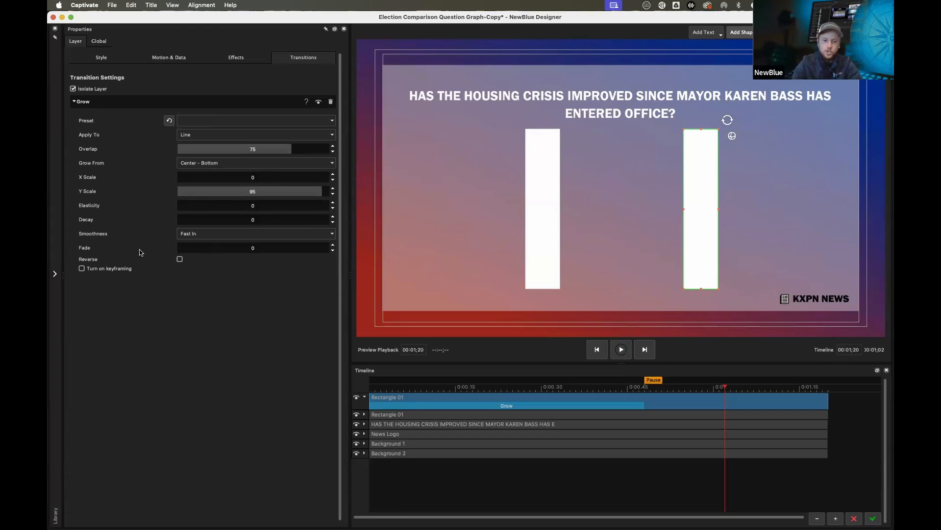
click(204, 234)
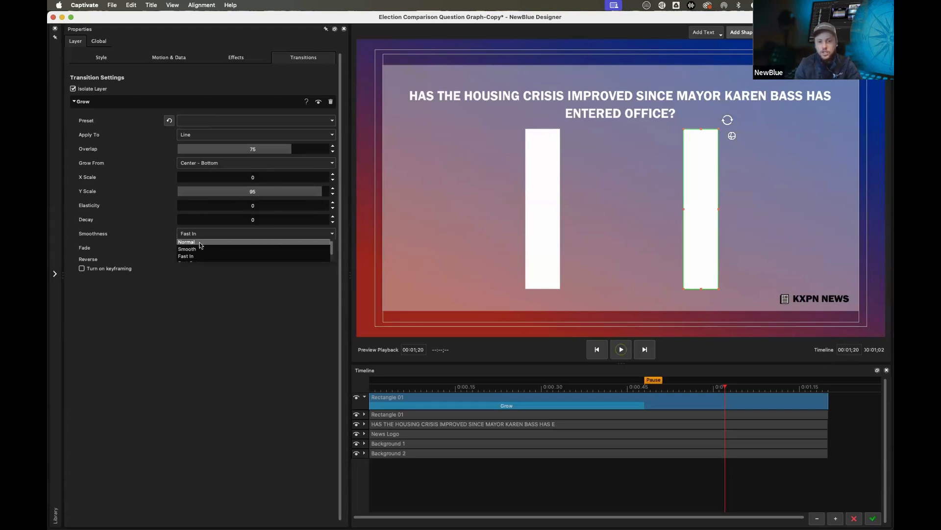
click(198, 242)
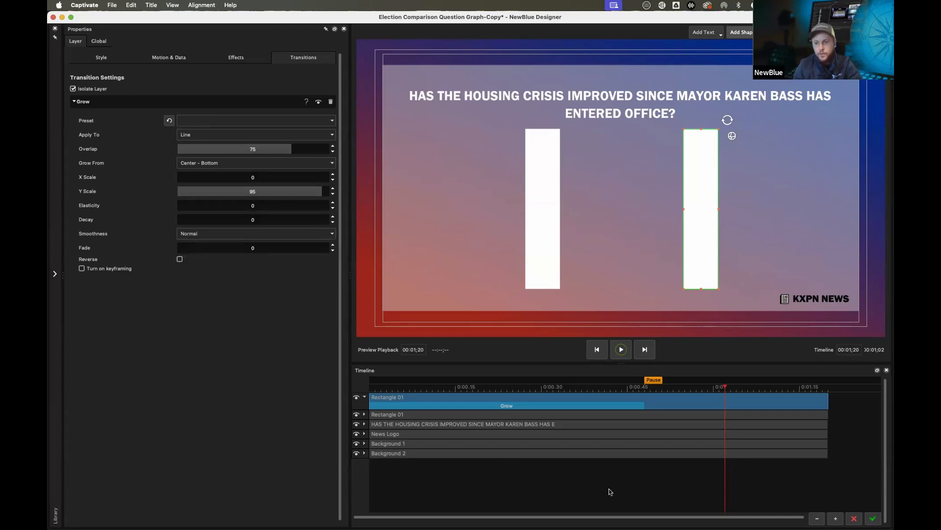
drag(382, 387, 417, 402)
drag(468, 405, 644, 400)
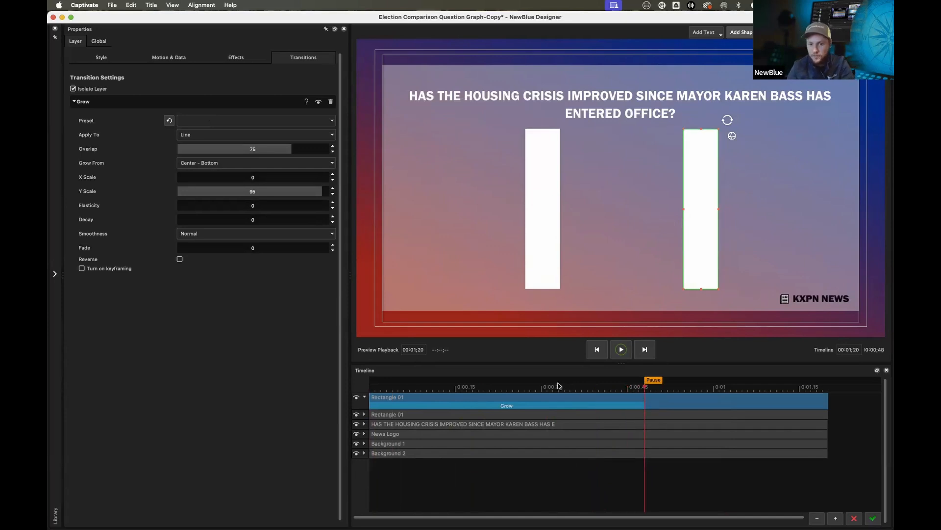
Copy the right bar's Grow transition and paste it as the In transition on the left bar's layer.
right_click(519, 407)
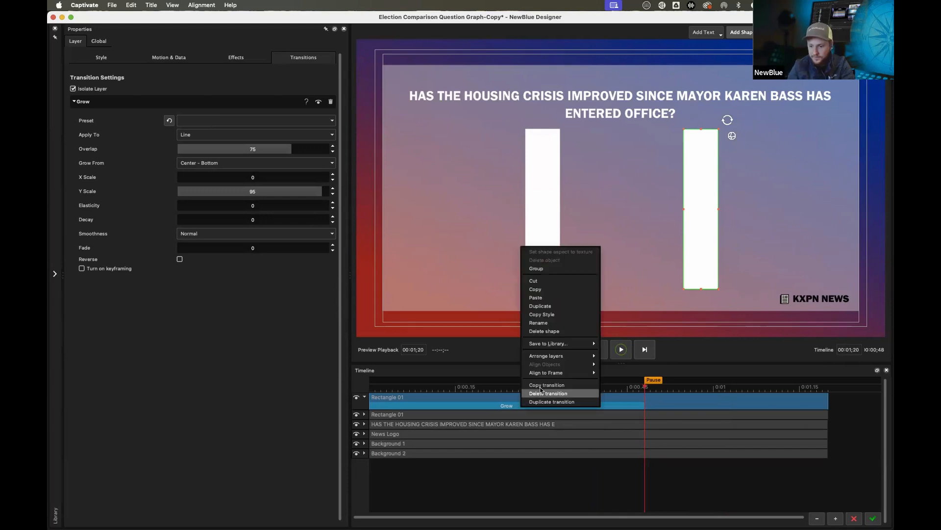
click(540, 386)
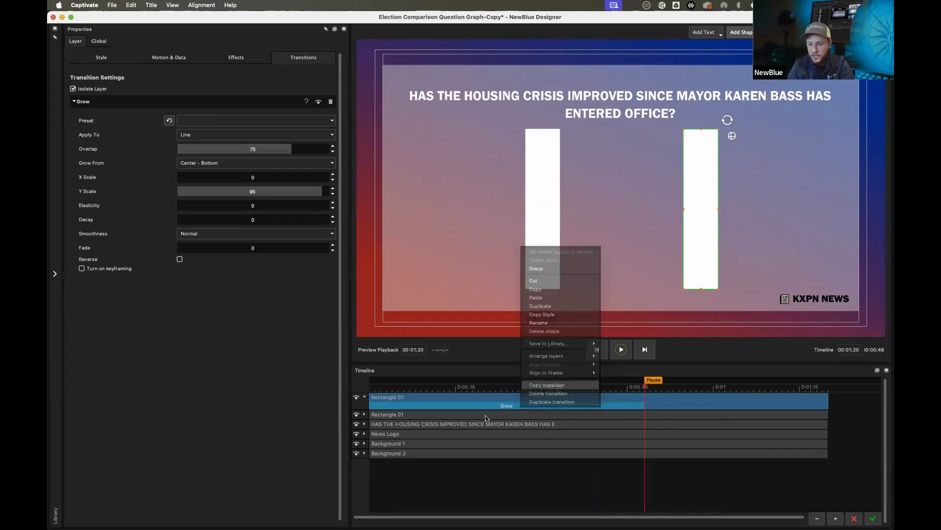
right_click(481, 414)
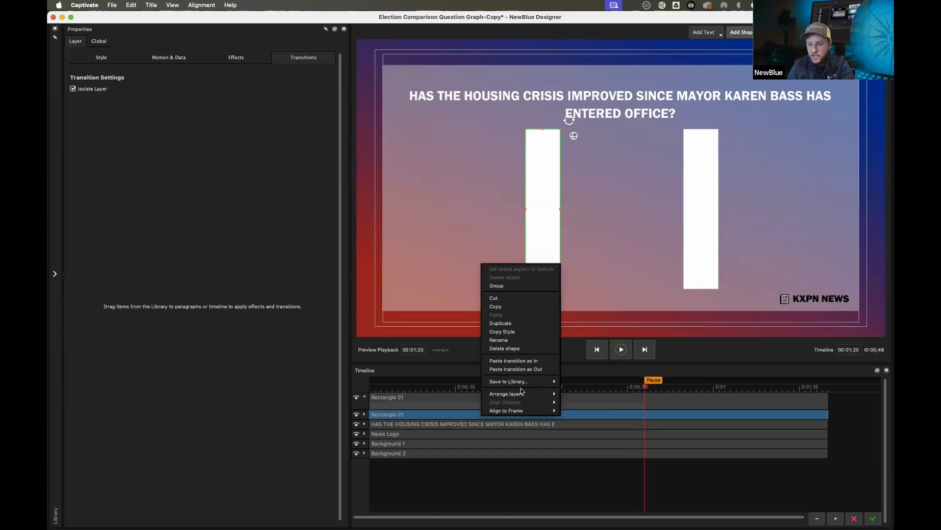
click(519, 361)
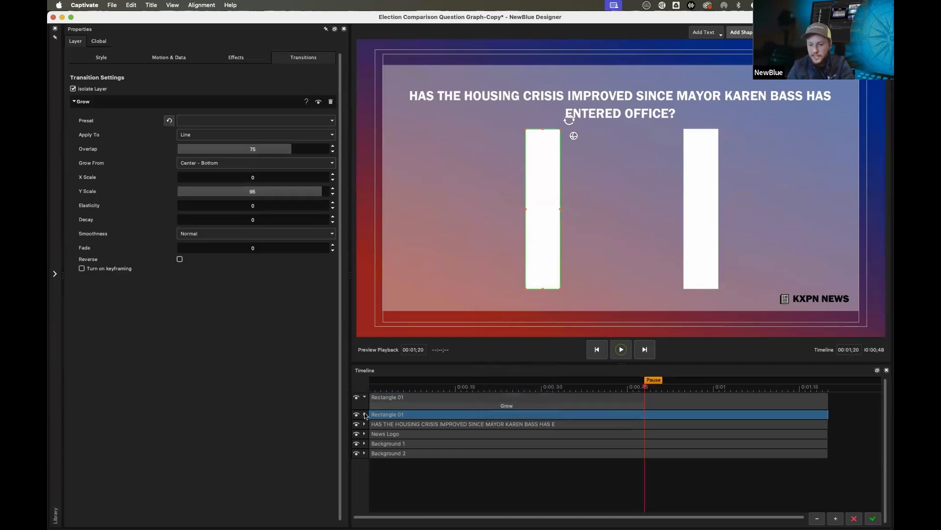
click(364, 415)
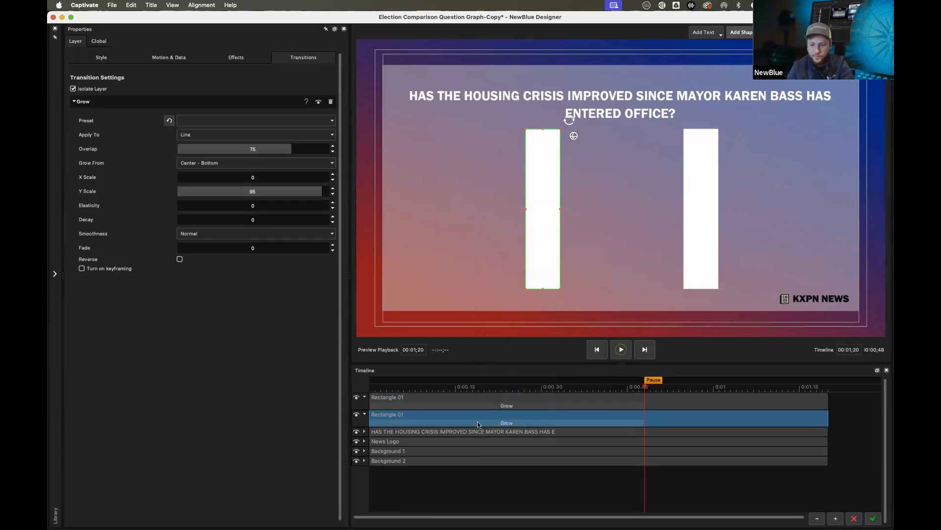
Enable a Data Graph Variable named Poll 2 on the right bar and select the left bar.
click(463, 397)
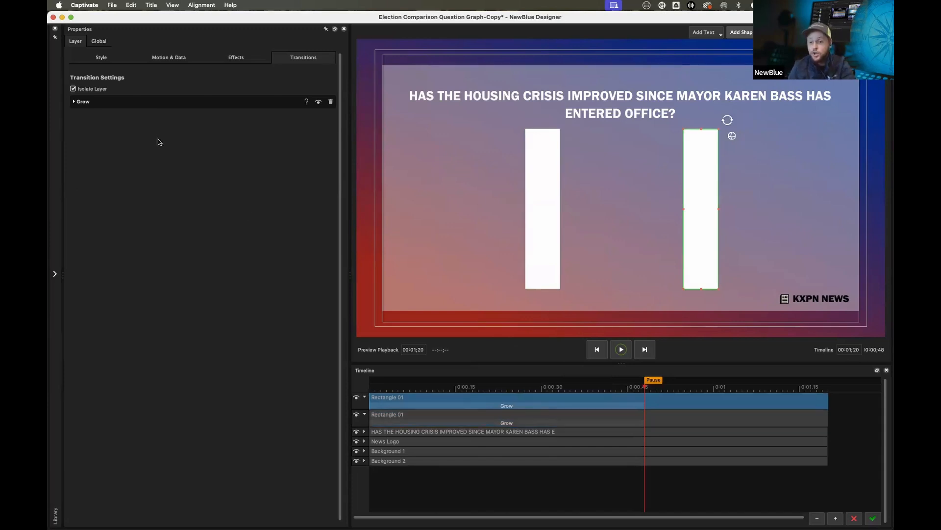
click(171, 57)
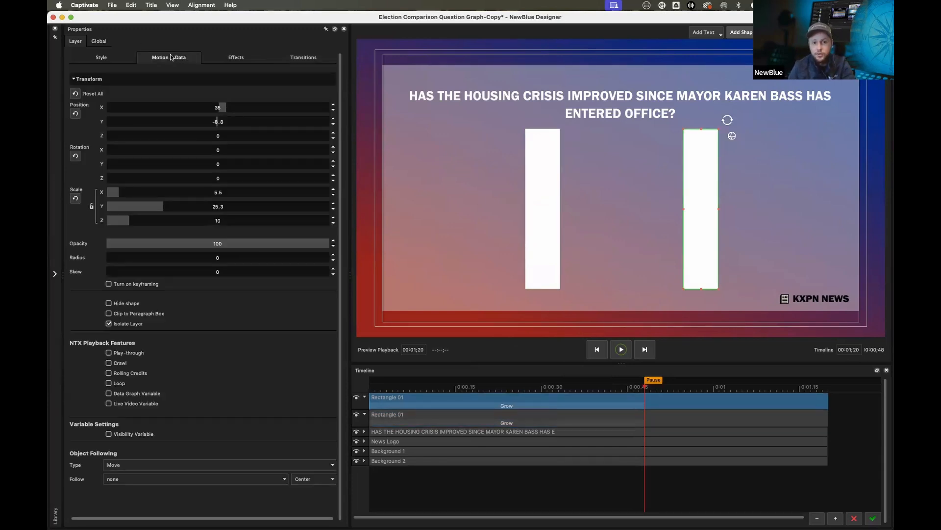
click(126, 395)
click(262, 409)
text(Poll 2)
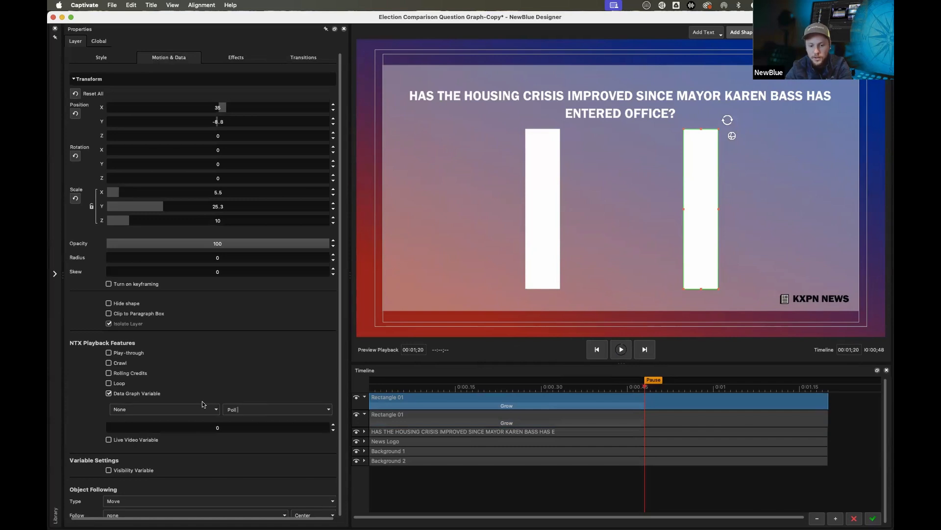
click(482, 416)
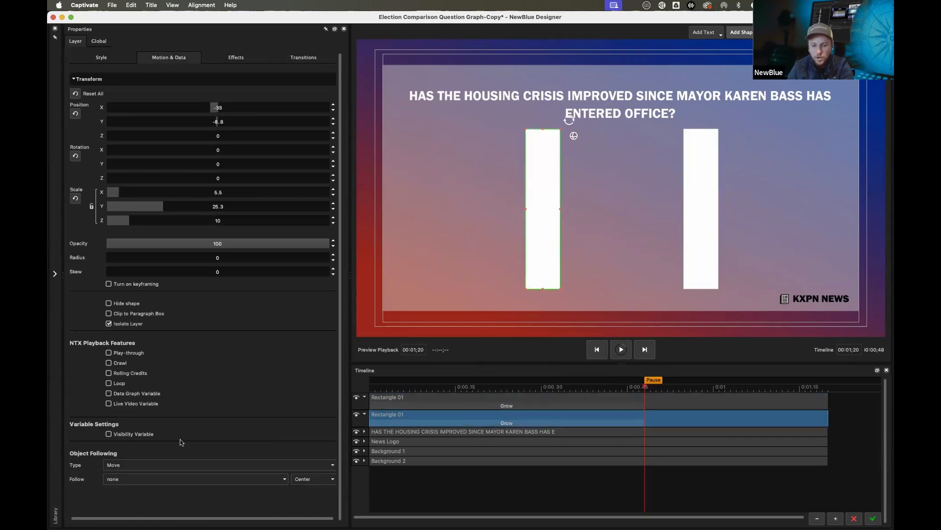
Enable a Data Graph Variable named Poll 2 on the left bar.
click(116, 393)
key(Tab)
text(P)
click(246, 468)
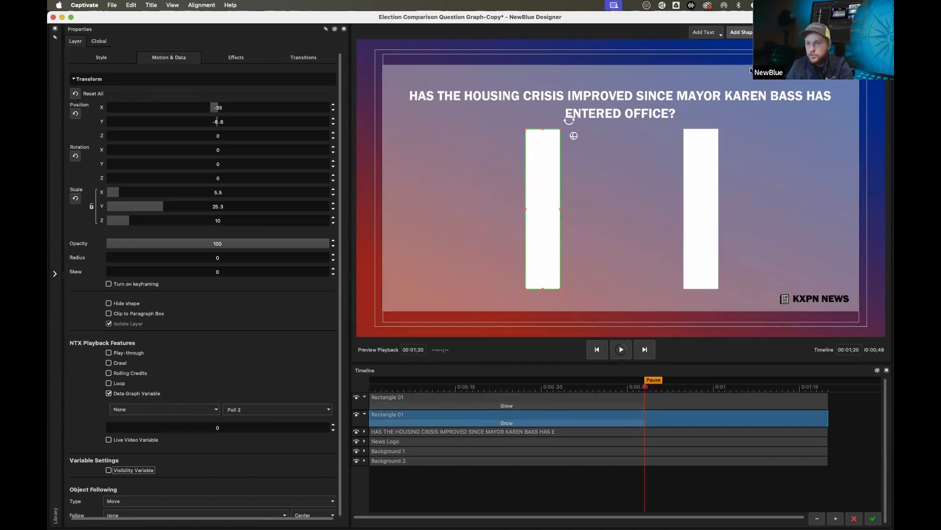
Add a variable text layer reading "Yes" to the graphic.
click(710, 33)
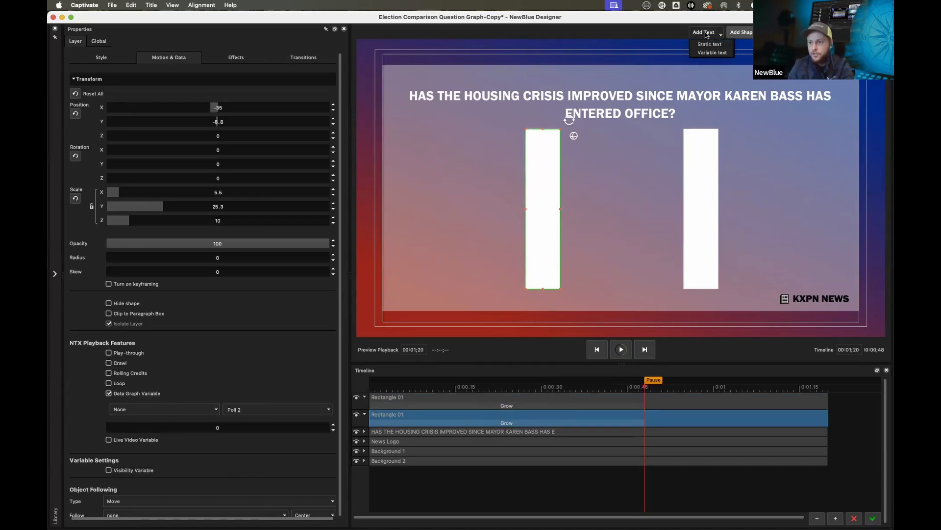
click(707, 53)
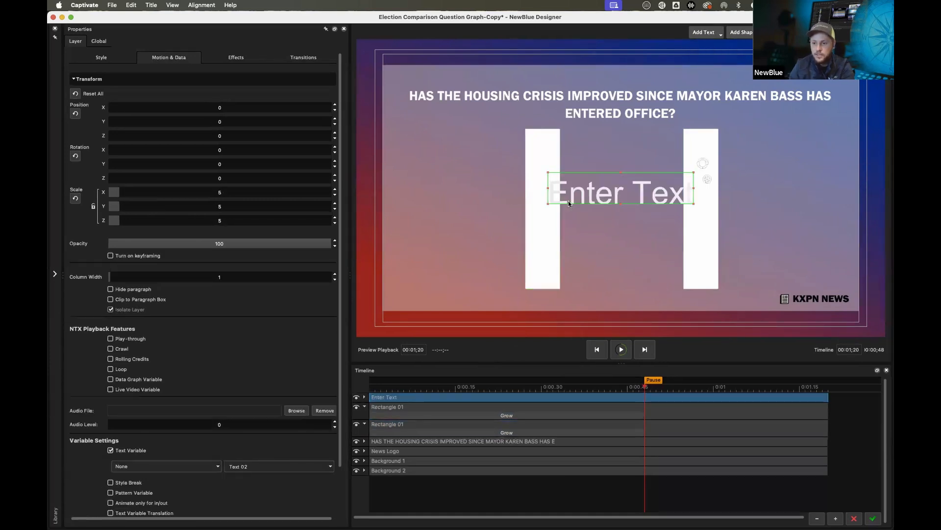
double_click(586, 192)
text(Yes)
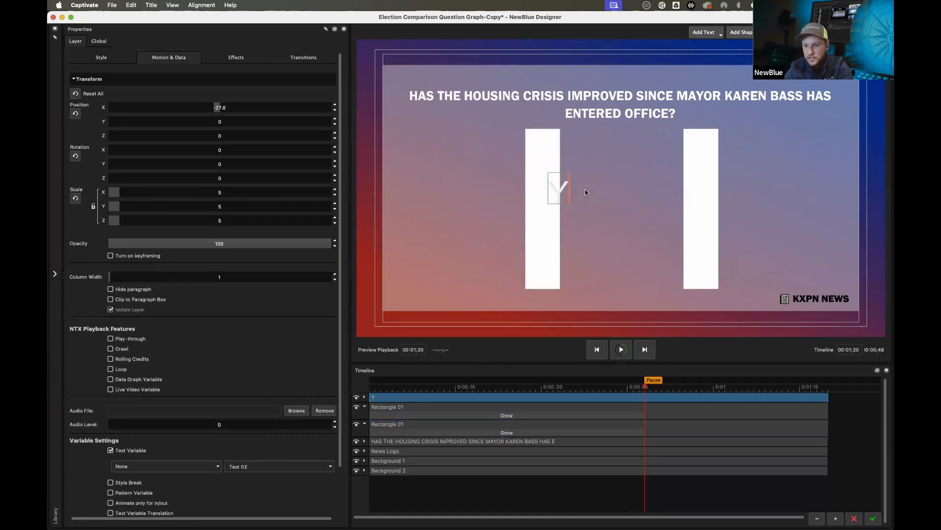
Format the Yes label as 12-point bold and place it directly beneath the left bar.
click(104, 58)
click(182, 77)
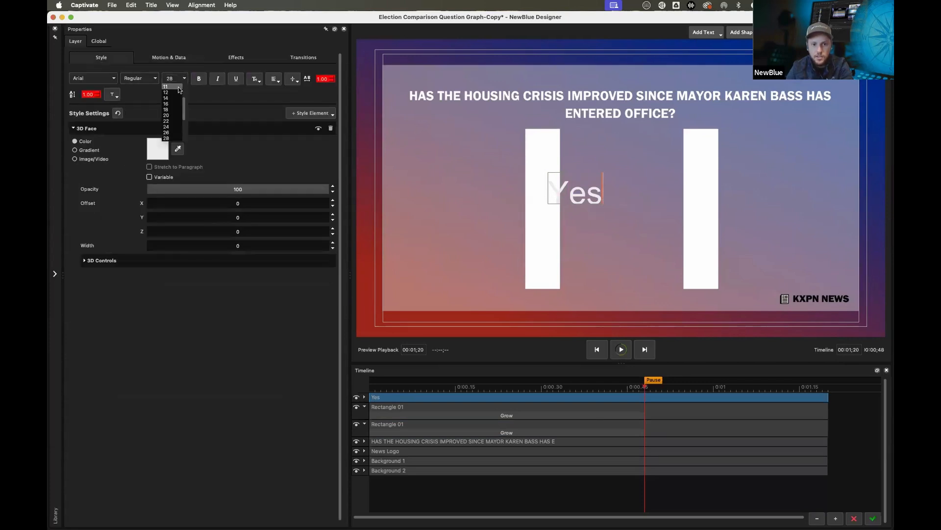
click(175, 90)
click(198, 83)
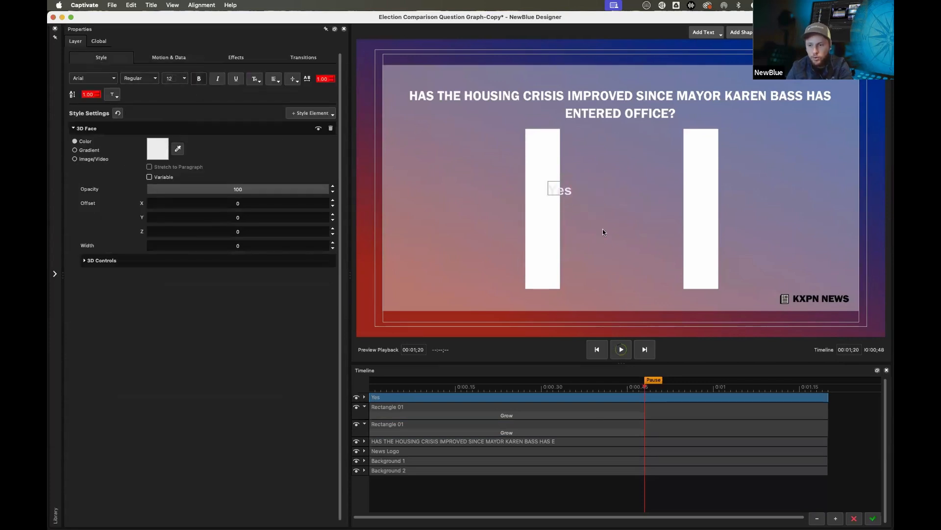
drag(565, 190, 541, 299)
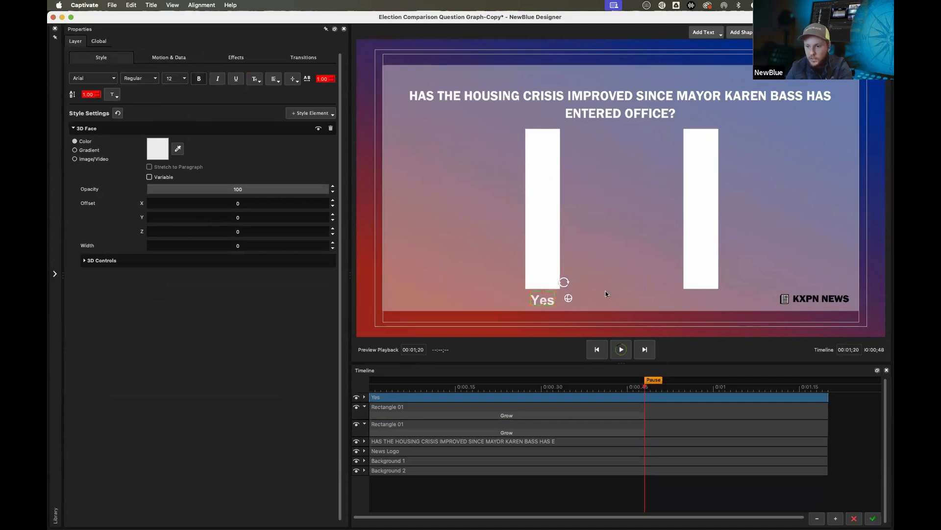
Duplicate the Yes label, move the copy beneath the right bar and change its text to "No".
click(483, 396)
click(483, 397)
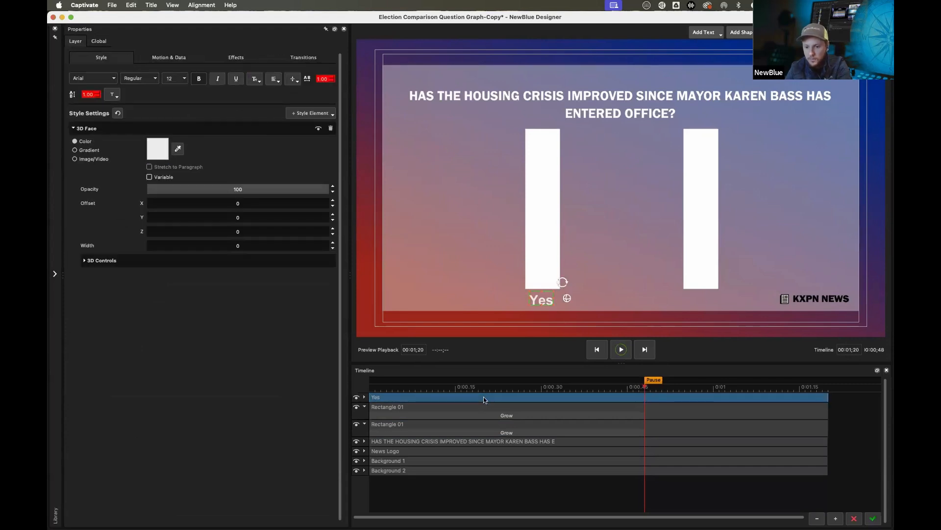
key(super+d)
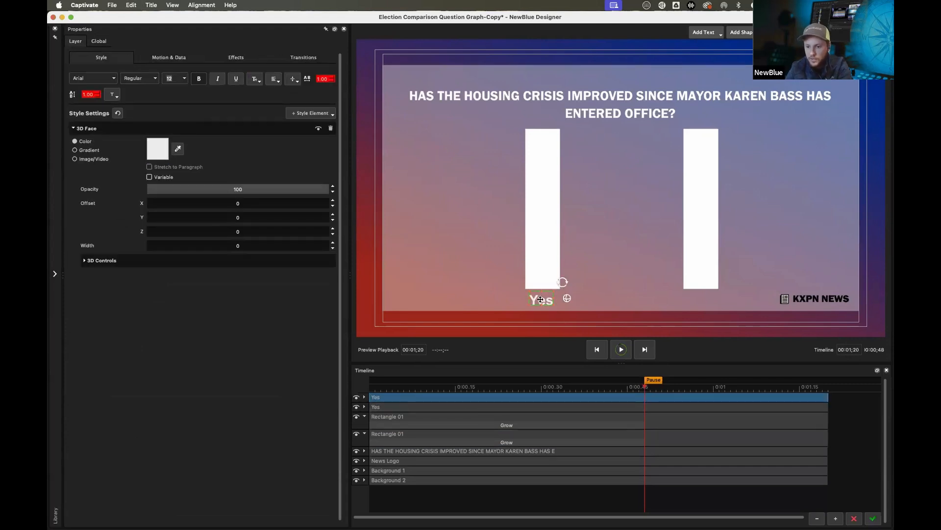
drag(544, 299, 703, 299)
double_click(702, 299)
text(No)
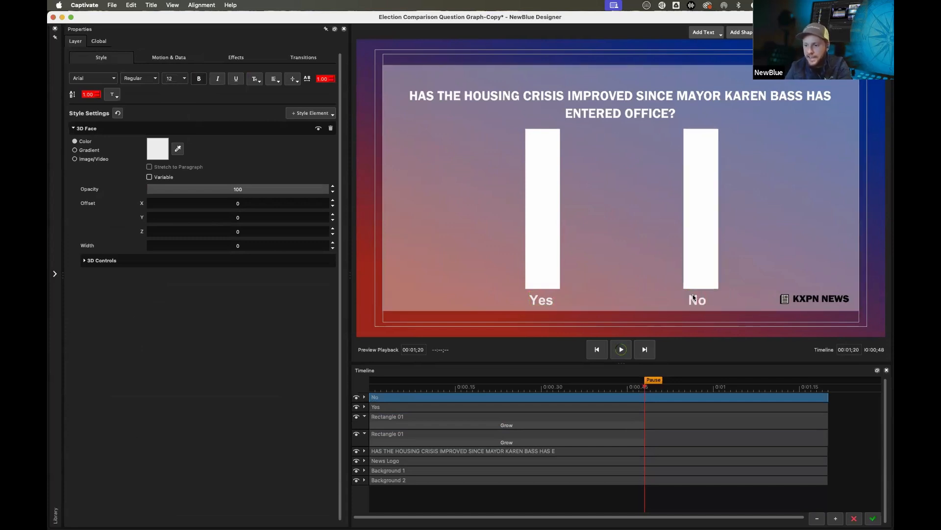
click(695, 299)
drag(700, 299, 699, 299)
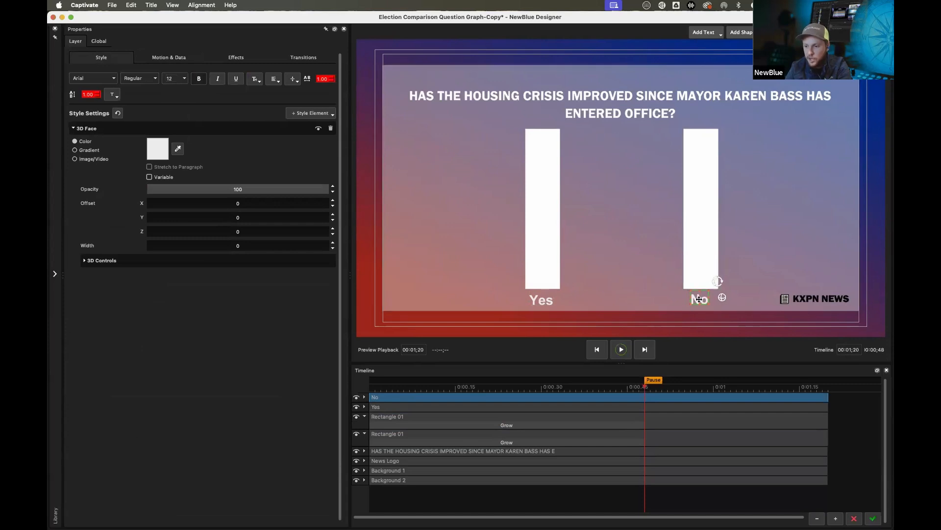
Align the centers of the right bar and its No label.
click(700, 245)
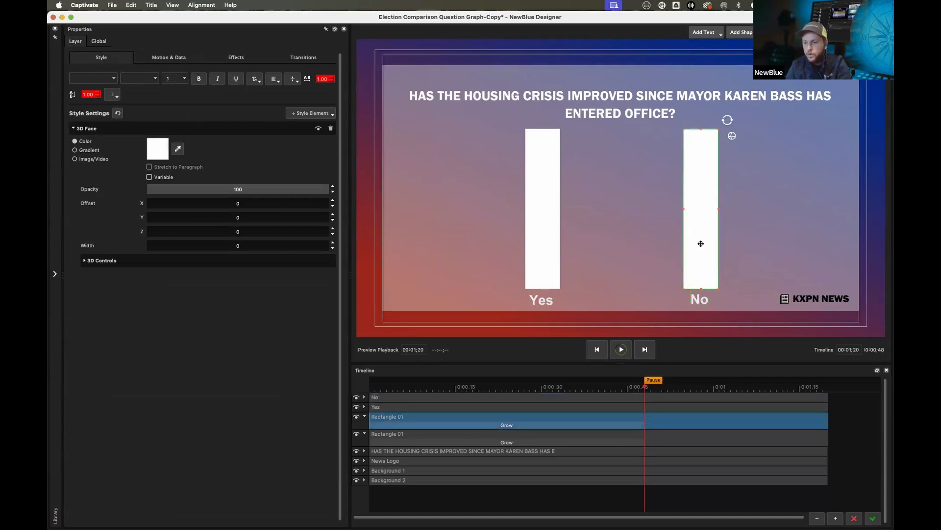
shift+click(701, 299)
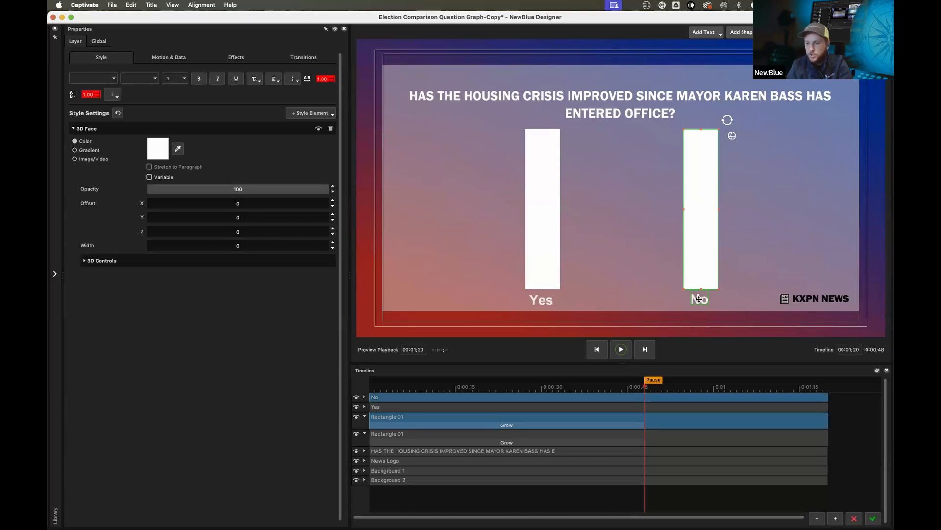
click(202, 5)
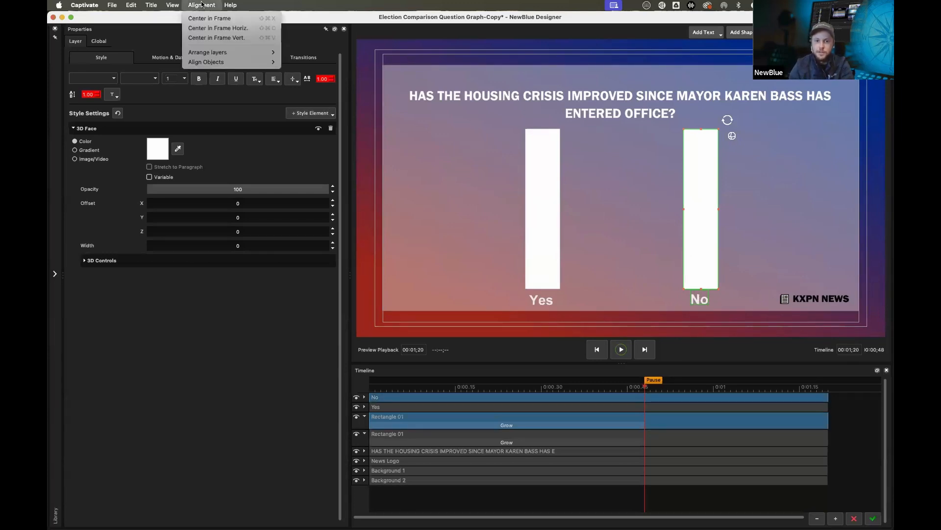
mouse_move(215, 61)
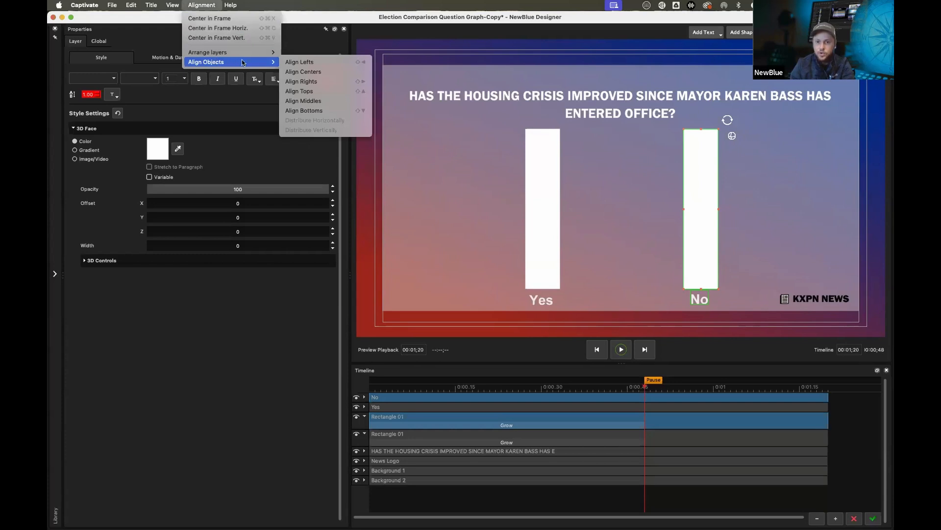
click(301, 71)
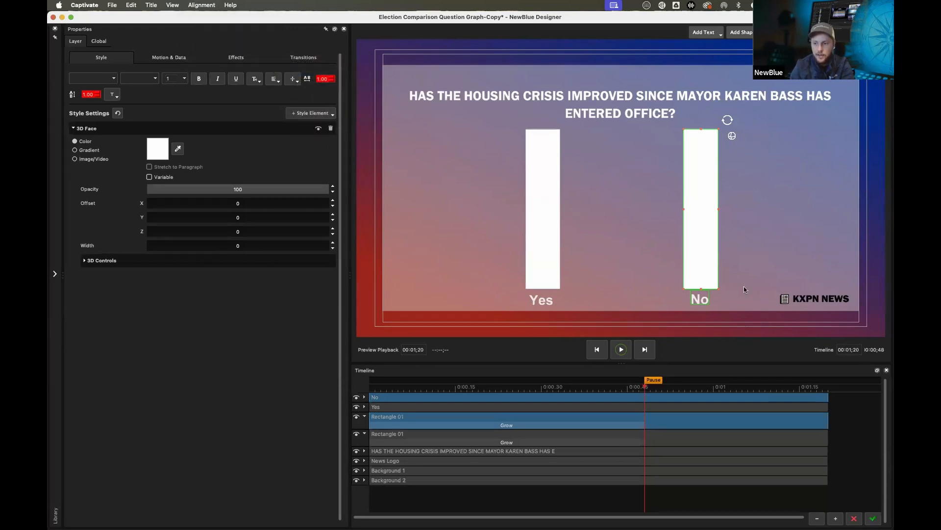
Align the centers of the left bar and its Yes label.
click(535, 224)
shift+click(538, 302)
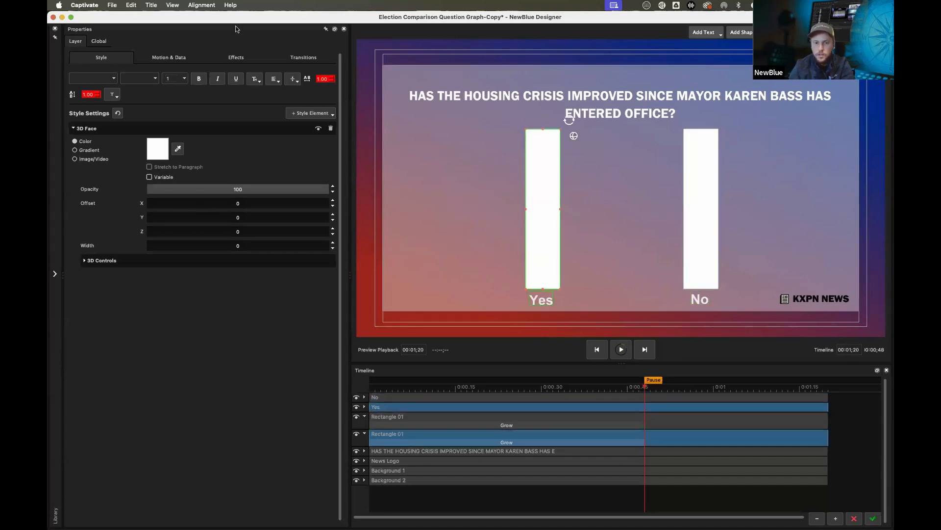
click(202, 5)
mouse_move(216, 63)
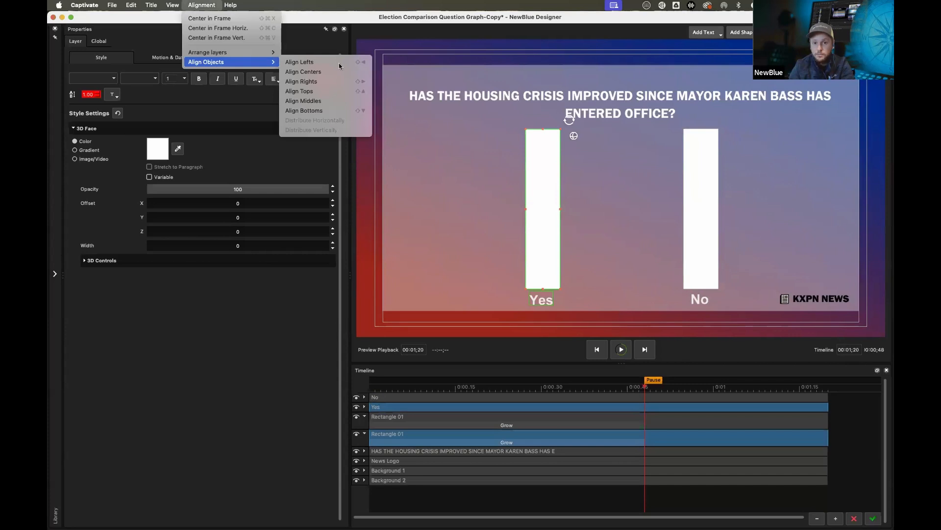
click(452, 202)
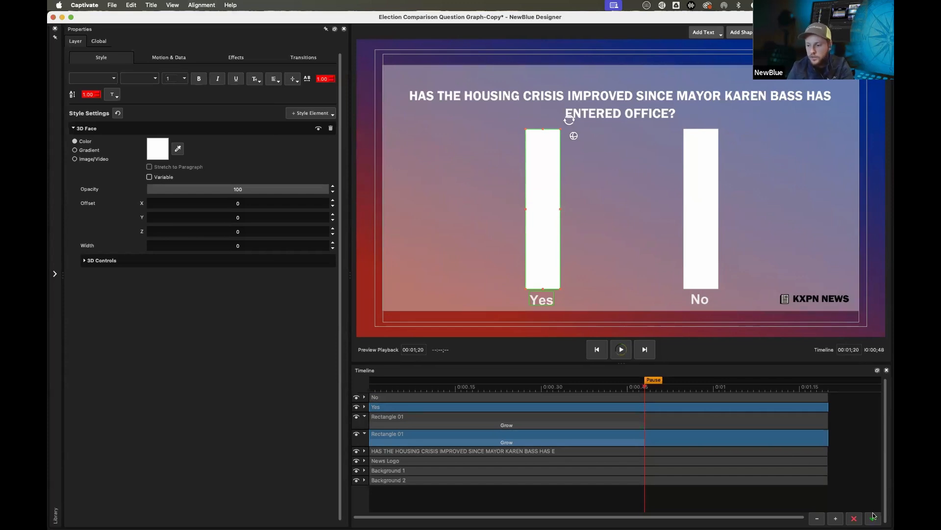
Change the face color of both bars to bright blue and save the edited graphic back to the project.
click(155, 151)
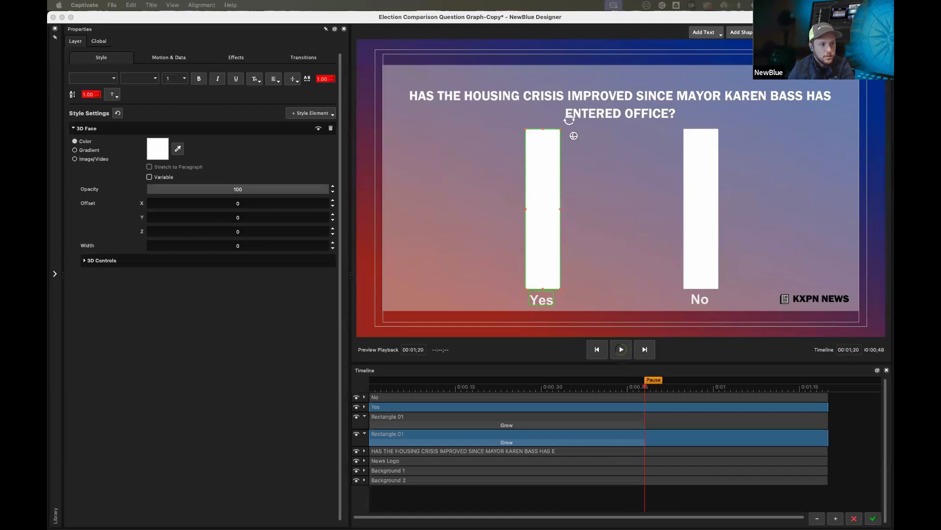
click(466, 481)
click(432, 433)
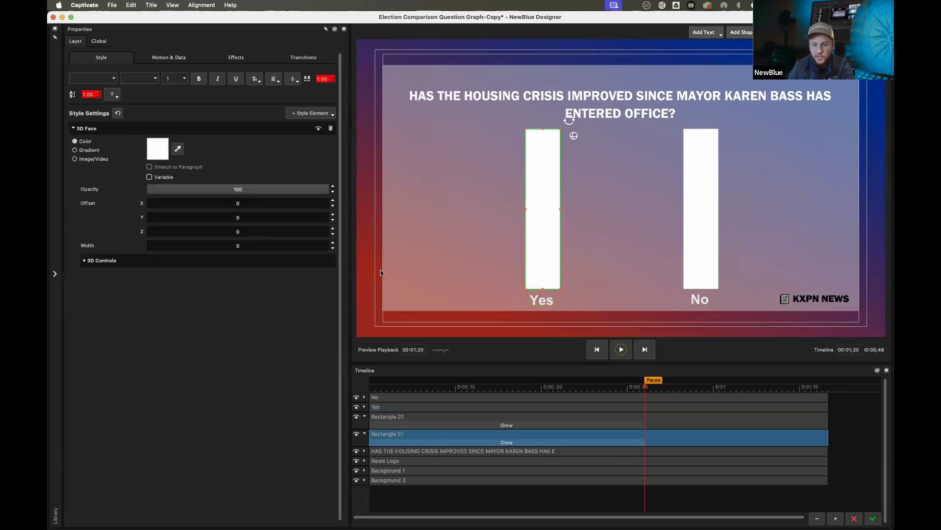
click(156, 149)
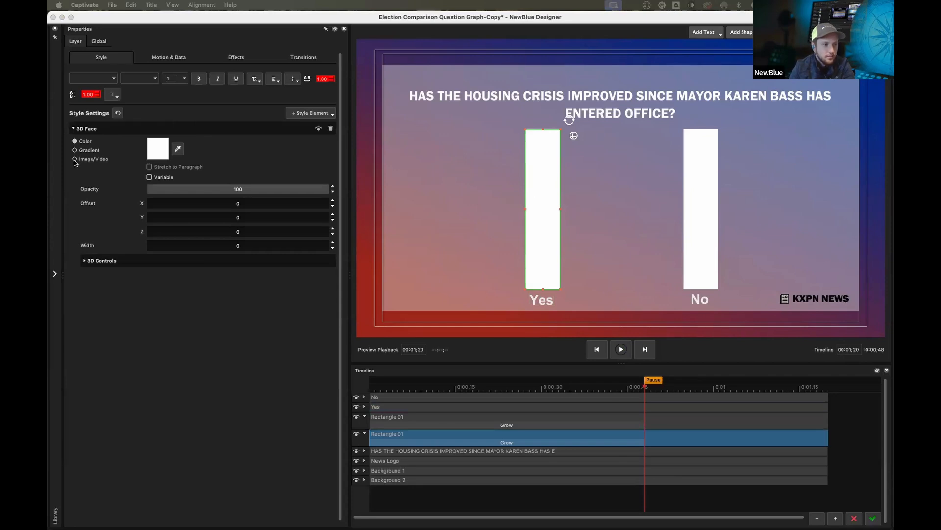
click(348, 285)
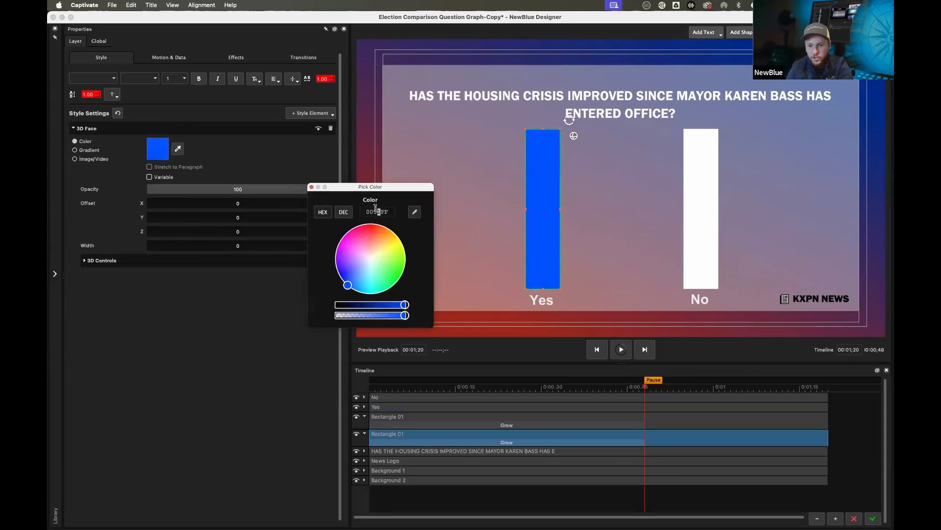
click(311, 187)
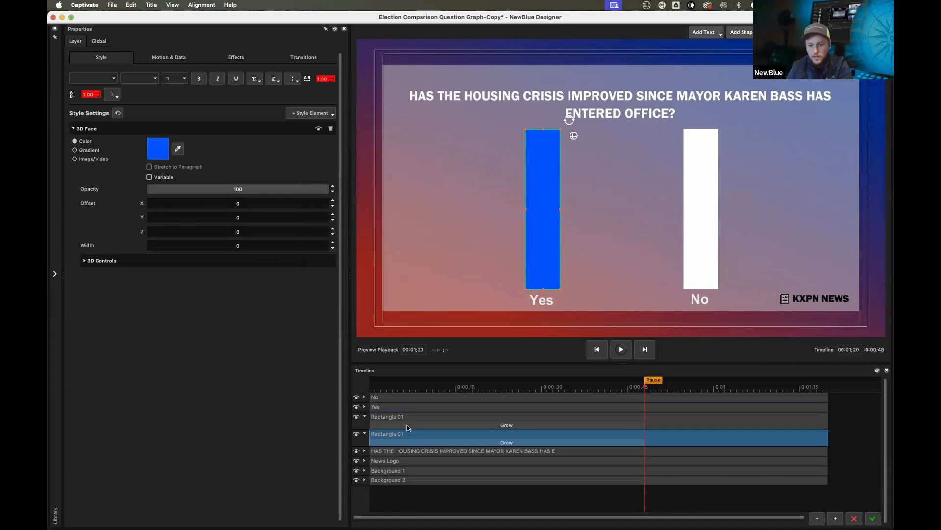
click(407, 423)
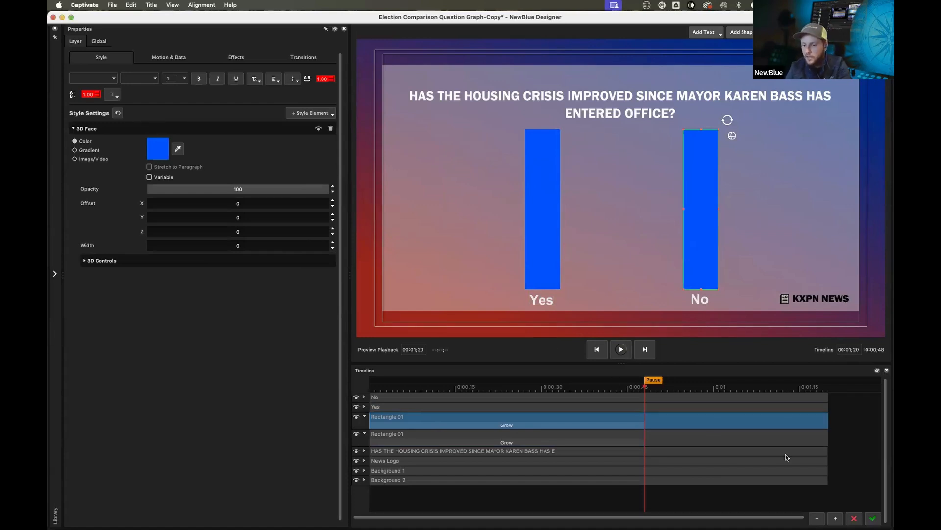
click(869, 518)
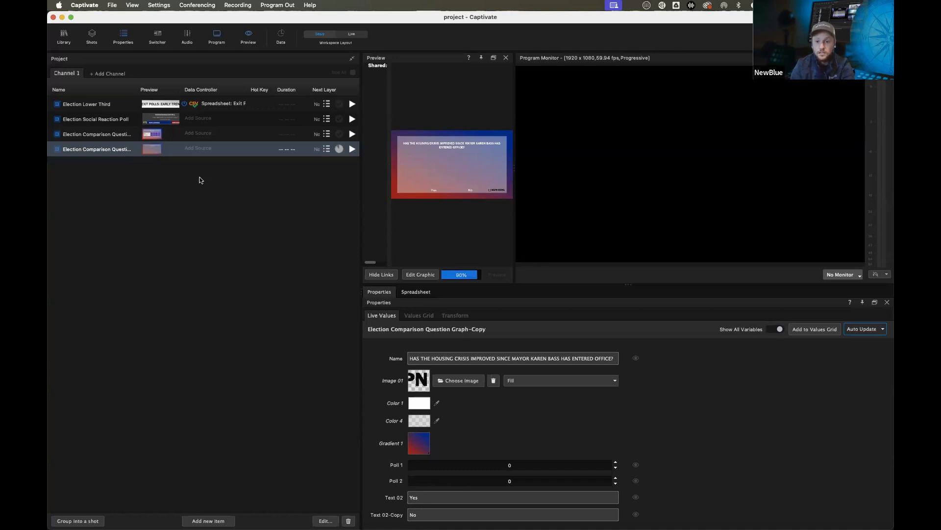
Play the copied graph, test its bars with Poll 1 at 0.5 and Poll 2 at 0.83 then 0.52, and stop playback.
click(353, 149)
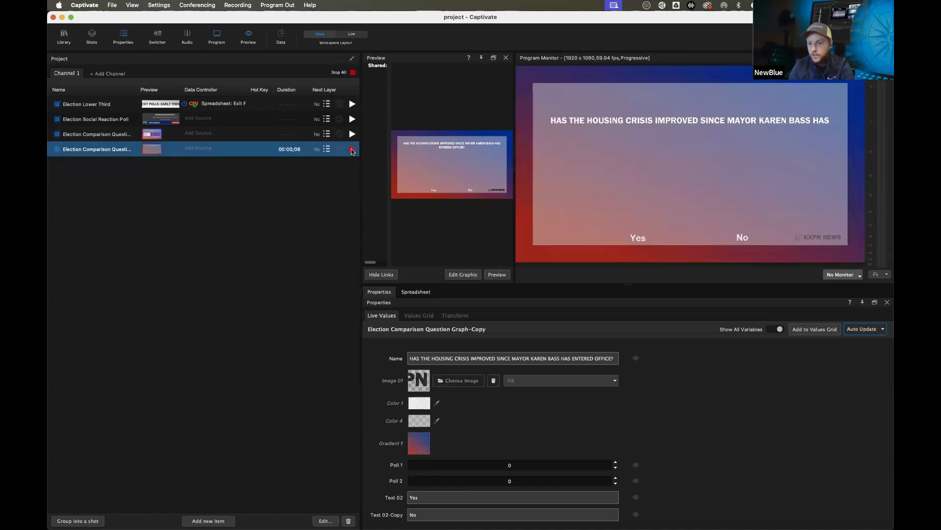
click(425, 466)
drag(466, 468, 793, 455)
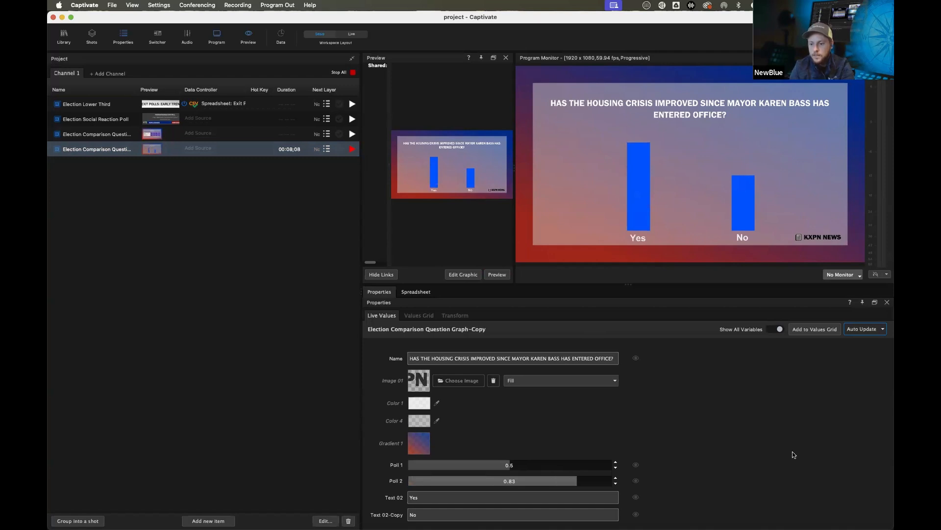
drag(617, 457, 669, 451)
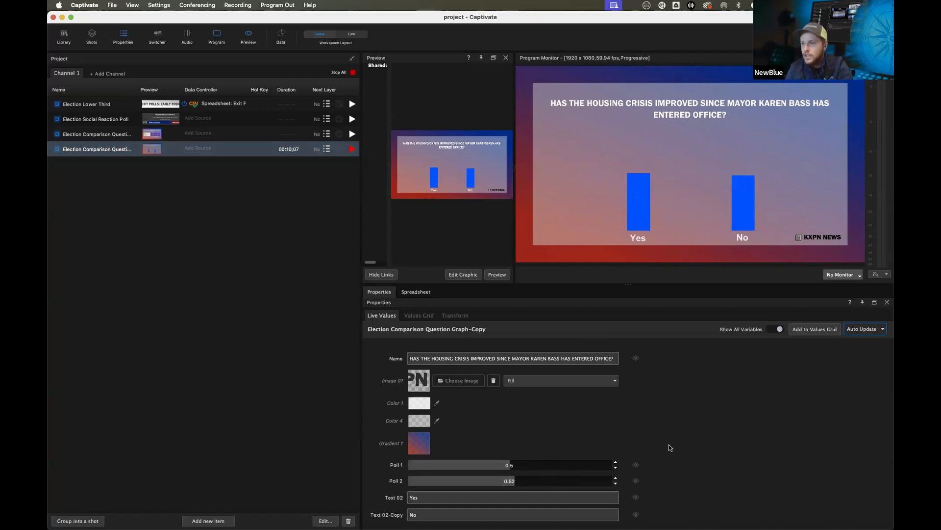
mouse_move(506, 529)
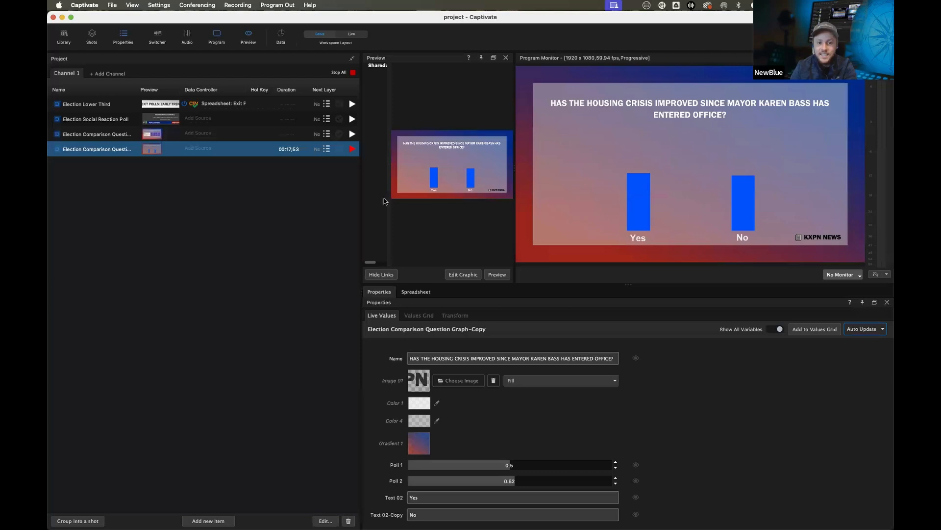
click(353, 150)
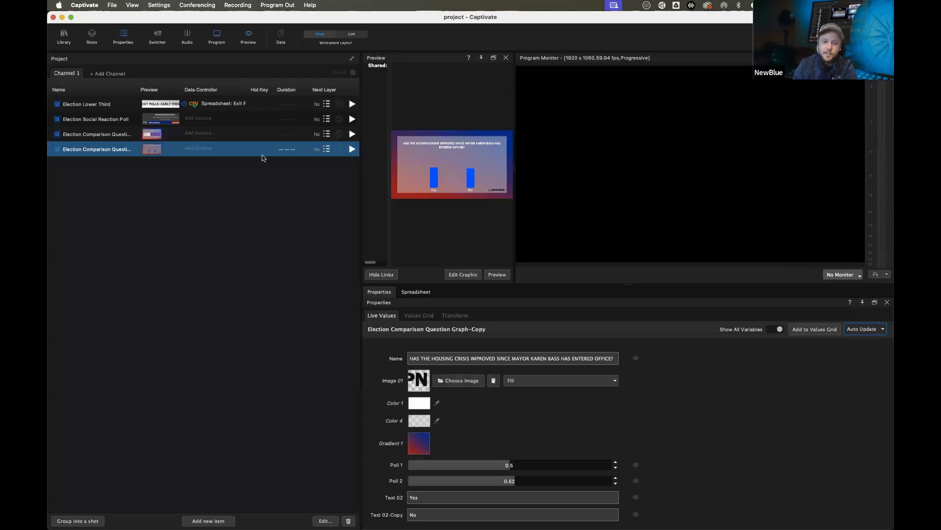
Assign a new Spreadsheet input as the data controller of the copied comparison graph.
click(200, 148)
mouse_move(225, 165)
mouse_move(288, 194)
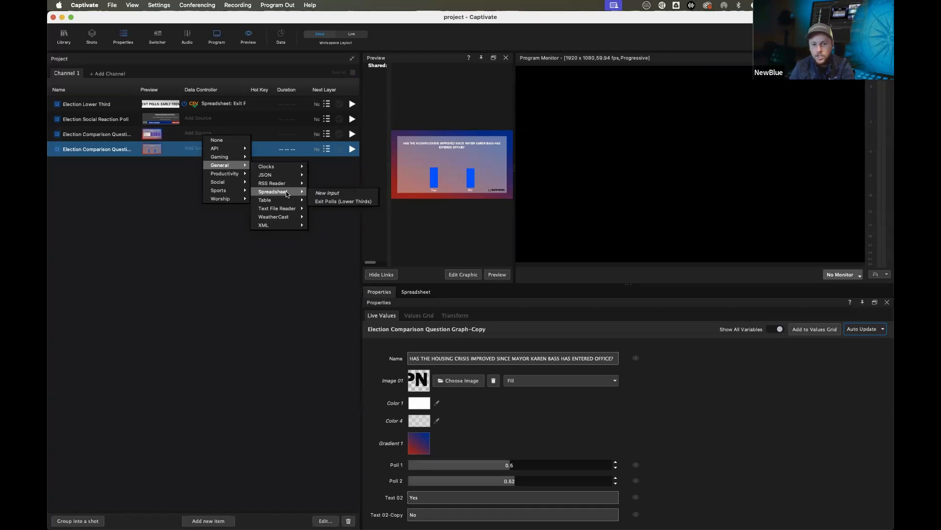
click(346, 192)
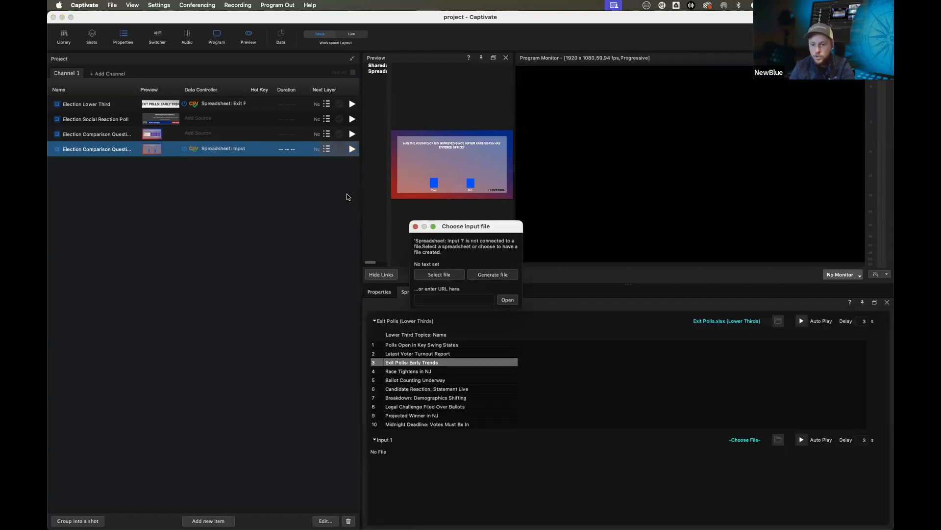
Connect the new spreadsheet input to Exit Polls.xlsx using the Comparison Questions worksheet.
click(438, 276)
double_click(531, 298)
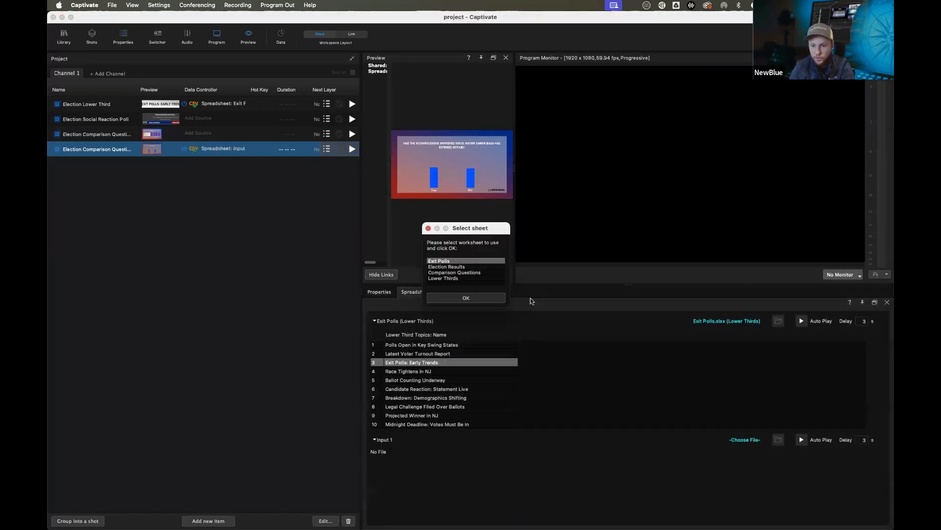
click(464, 273)
click(473, 298)
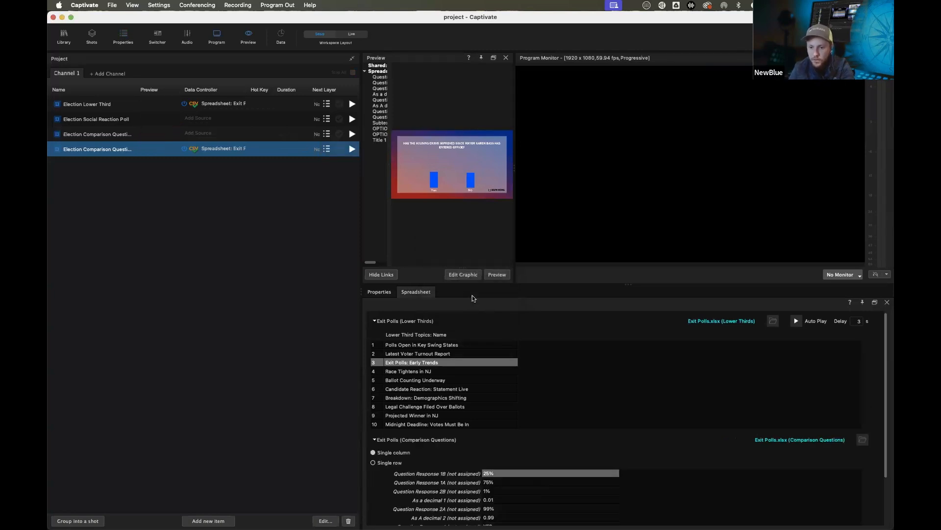
Open the linked Exit Polls workbook in Excel and show its Comparison Questions sheet at 120% zoom.
scroll(500, 485, down, 1)
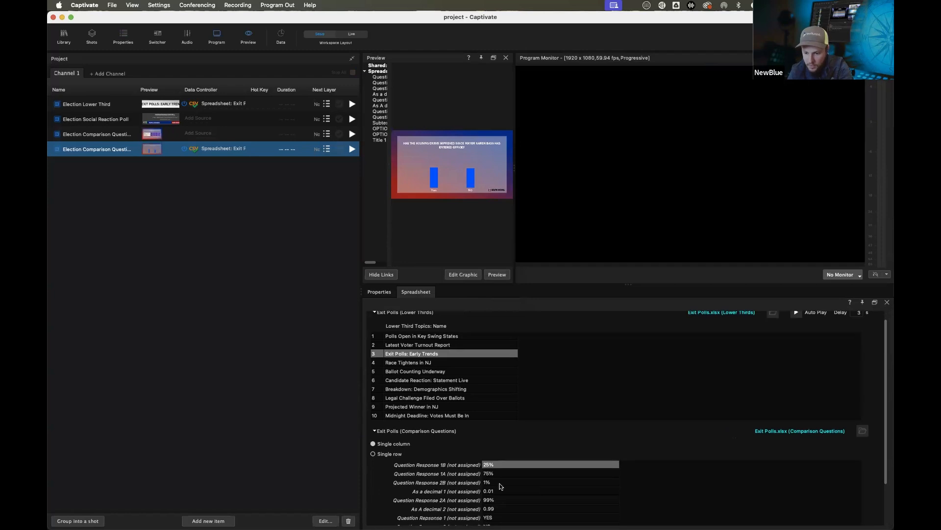
scroll(505, 488, down, 1)
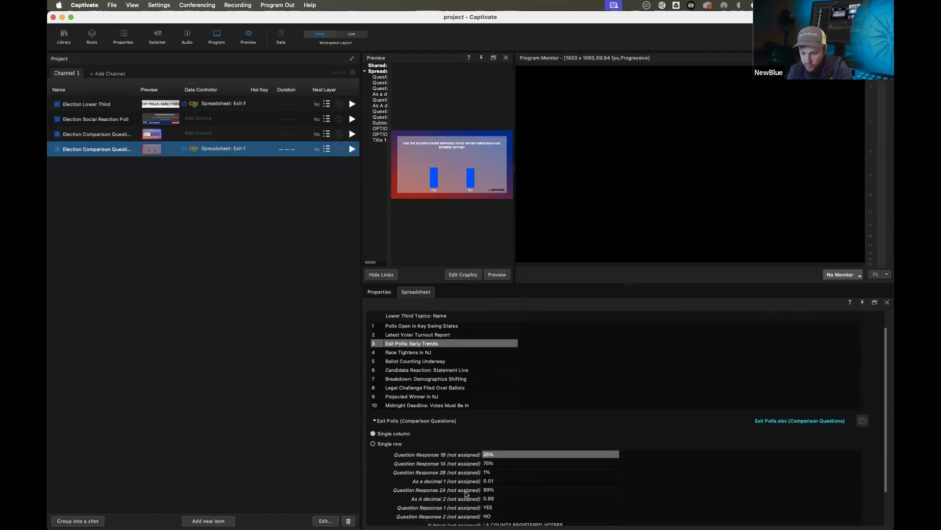
scroll(464, 490, down, 3)
click(788, 396)
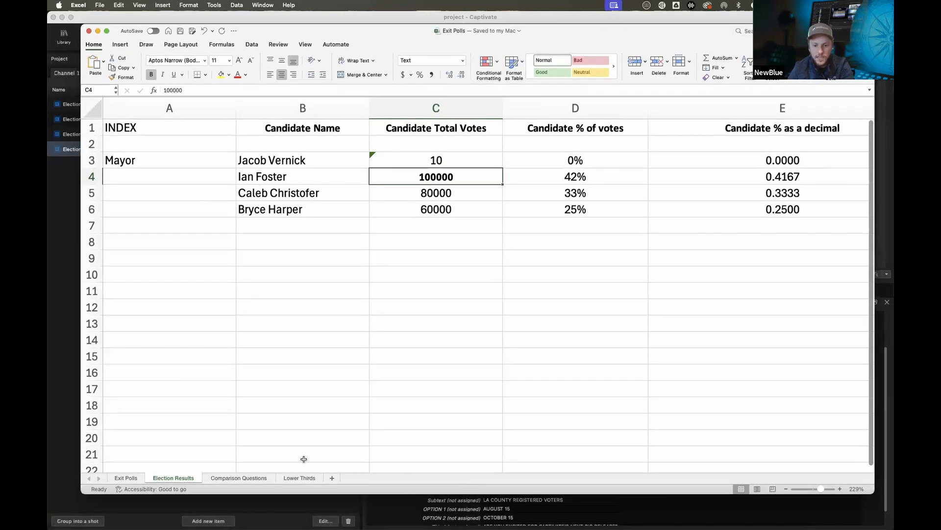
click(252, 480)
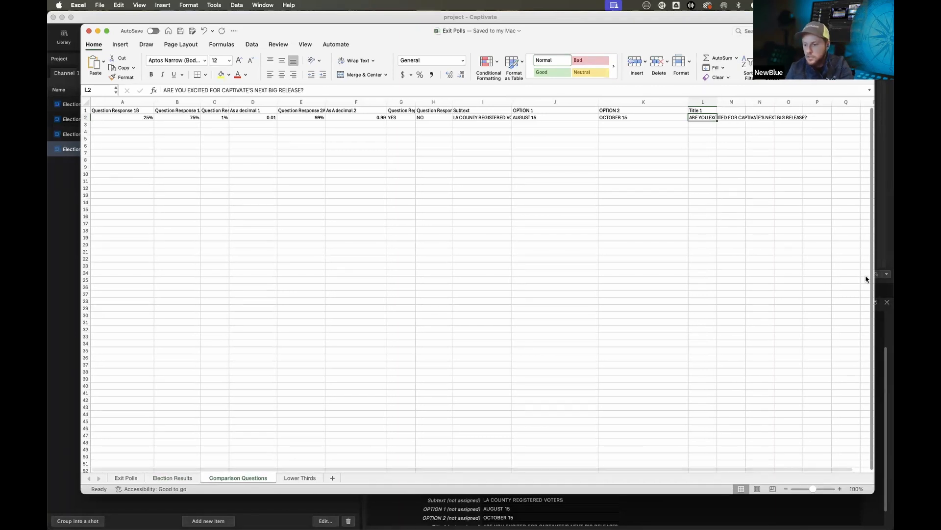
click(840, 489)
click(840, 489)
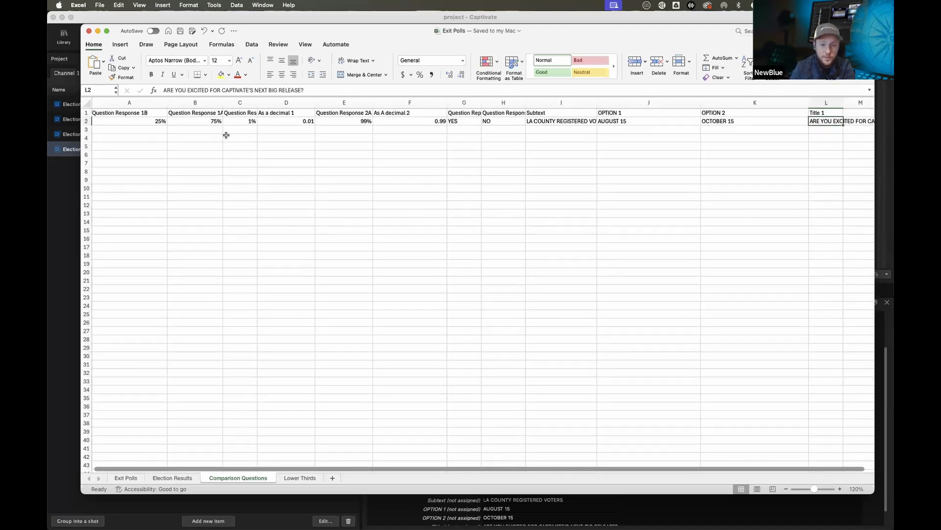
scroll(299, 169, left, 1)
scroll(221, 147, right, 1)
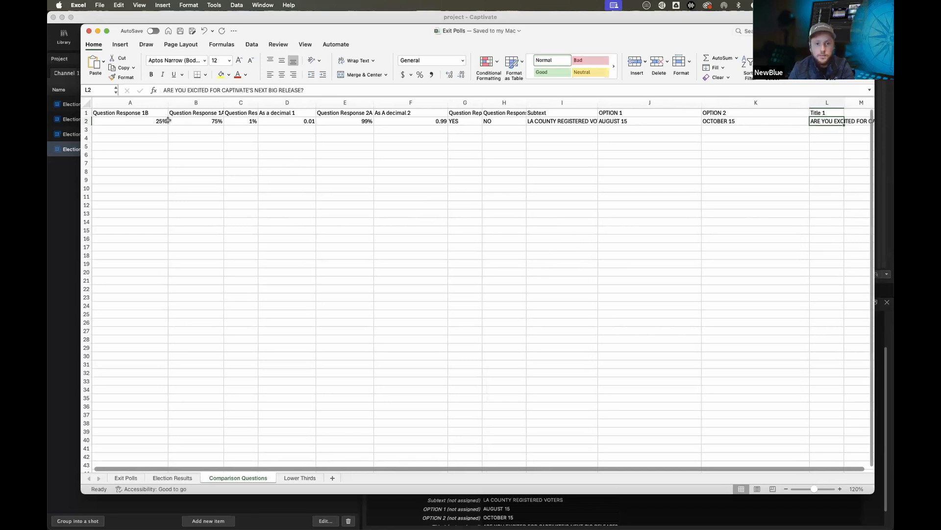
Apply the Number format with two decimal places to the As a decimal 1 value in cell D2.
click(291, 121)
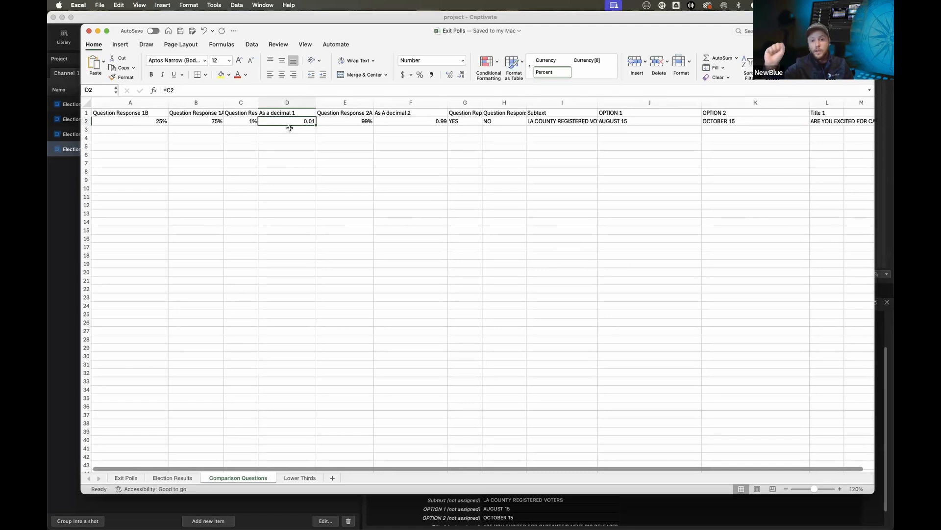
scroll(255, 125, up, 1)
click(216, 122)
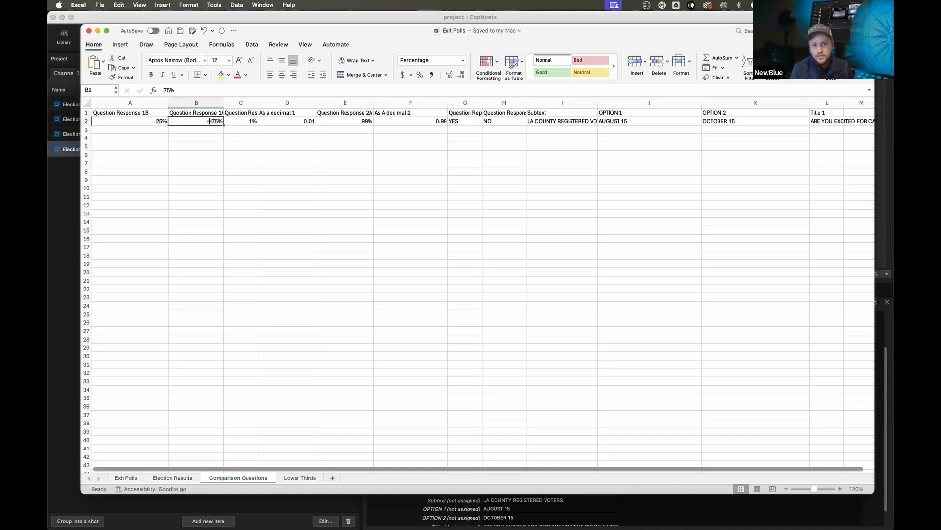
click(240, 121)
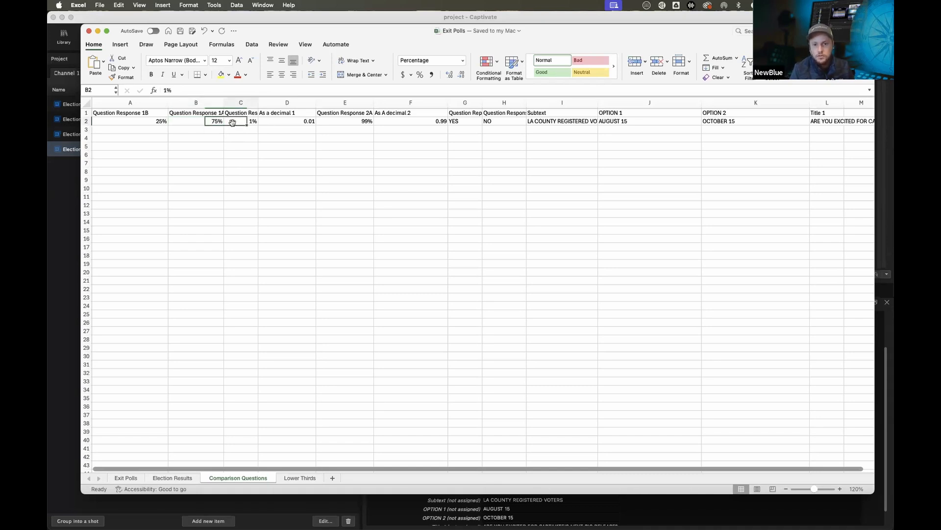
click(274, 123)
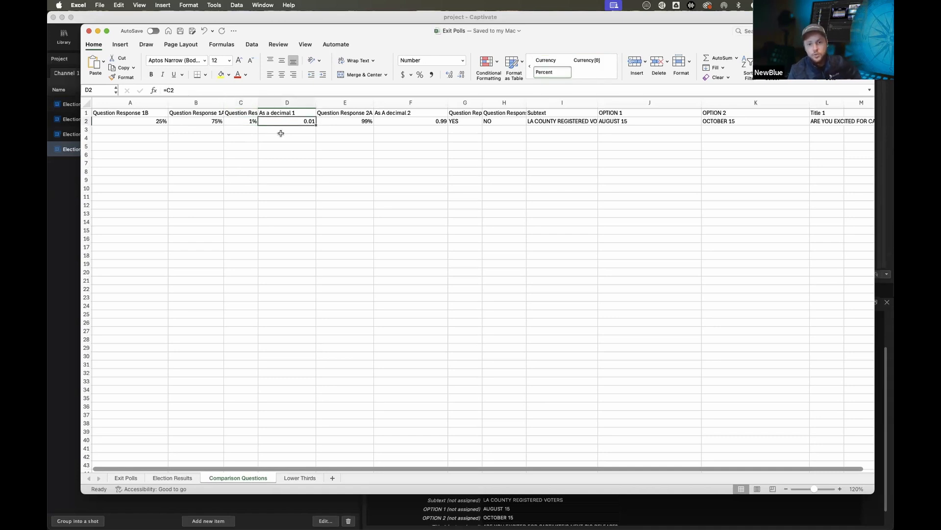
right_click(284, 125)
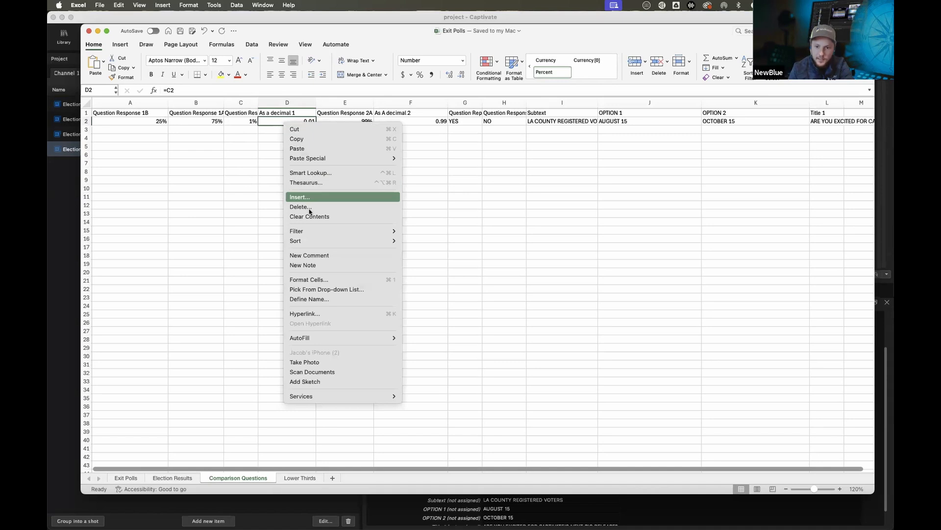
click(309, 280)
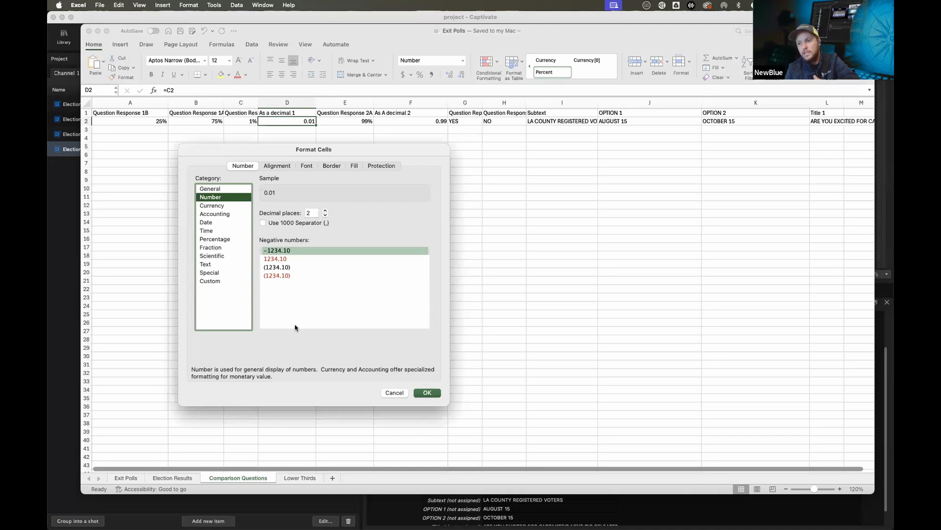
click(425, 393)
Set Question Response 2A to 64% and Question Response 2B to 36%, and save the workbook.
click(357, 120)
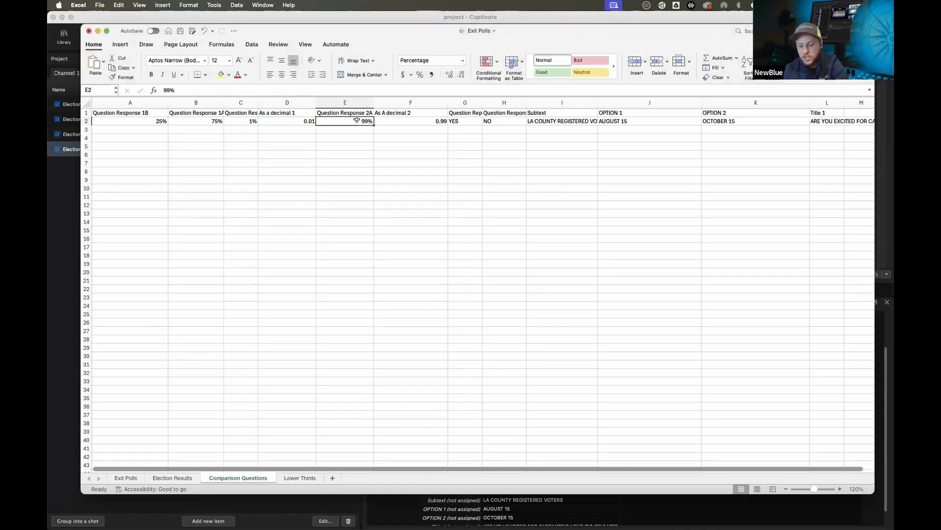
text(64)
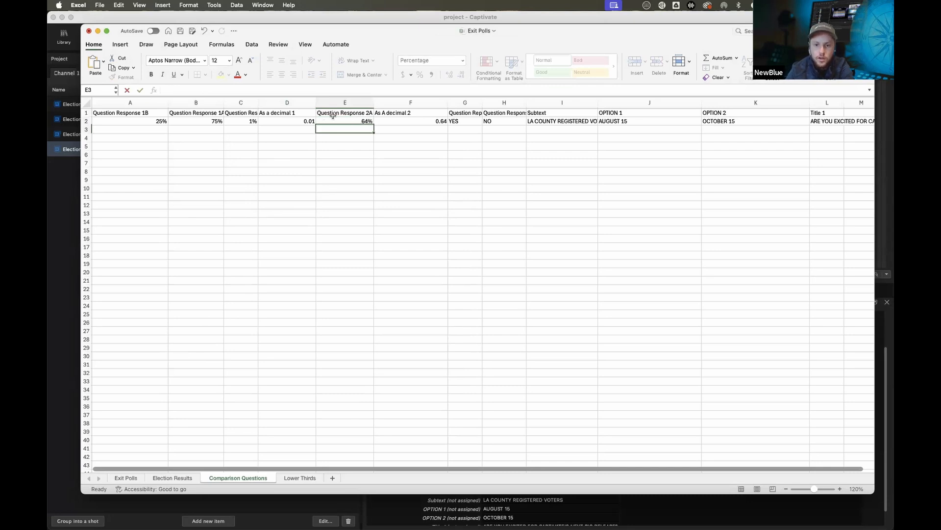
key(Return)
click(240, 123)
text(36)
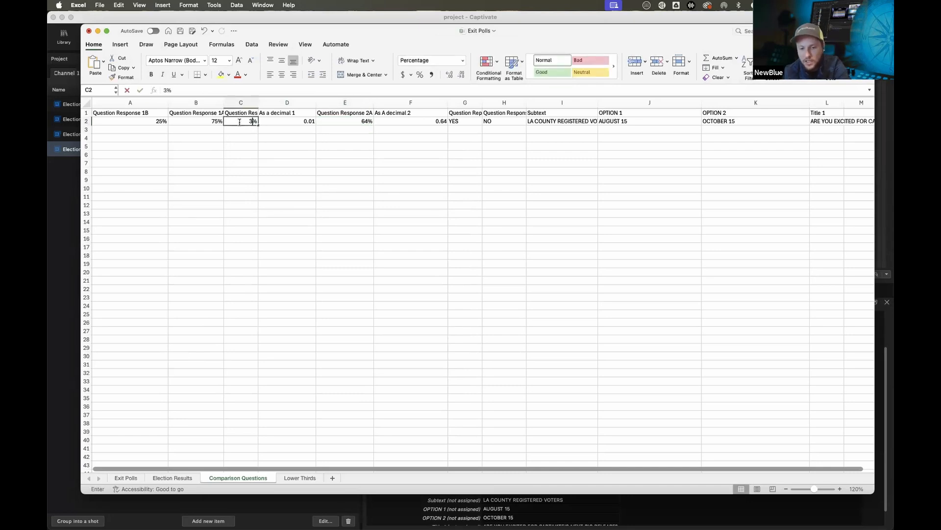
key(Return)
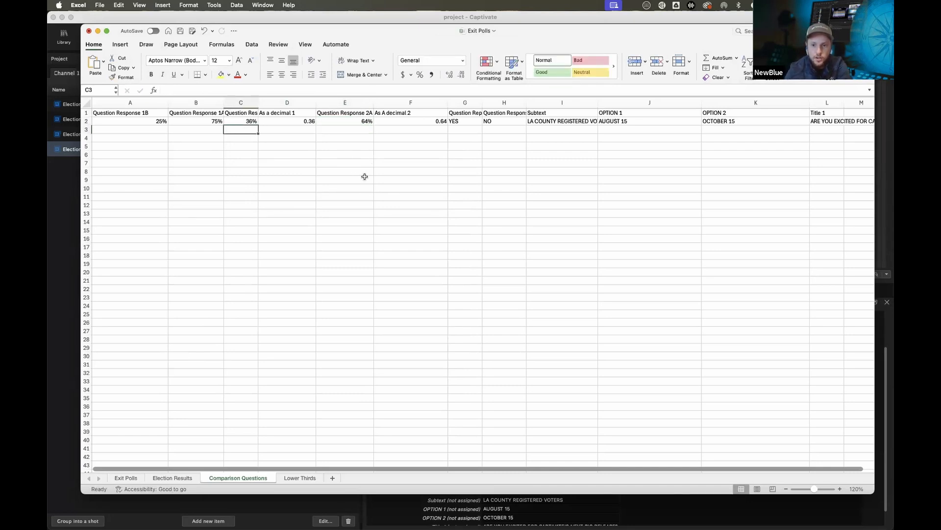
key(super+s)
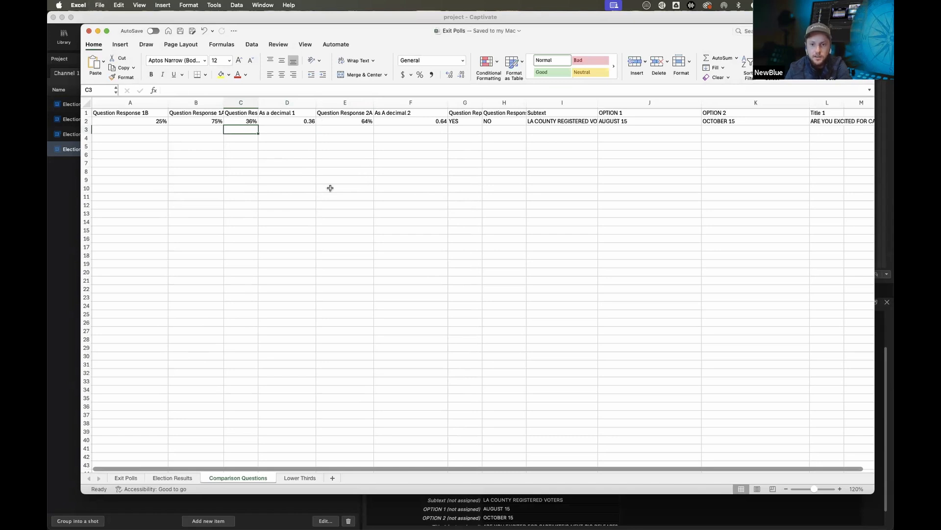
Switch to Captivate, enlarge the graphic preview, and link As a decimal 1 to the Yes bar and As A decimal 2 to the No bar.
click(69, 209)
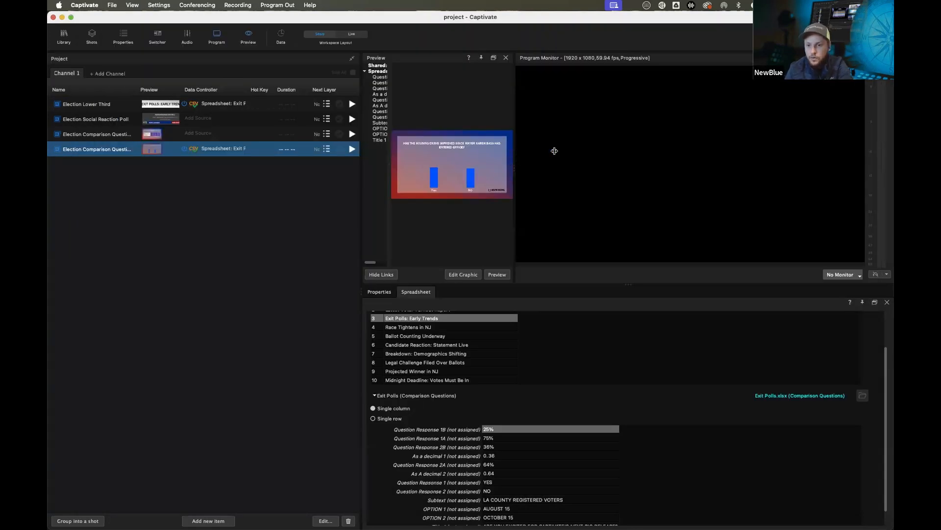
drag(621, 150, 665, 149)
drag(413, 96, 423, 97)
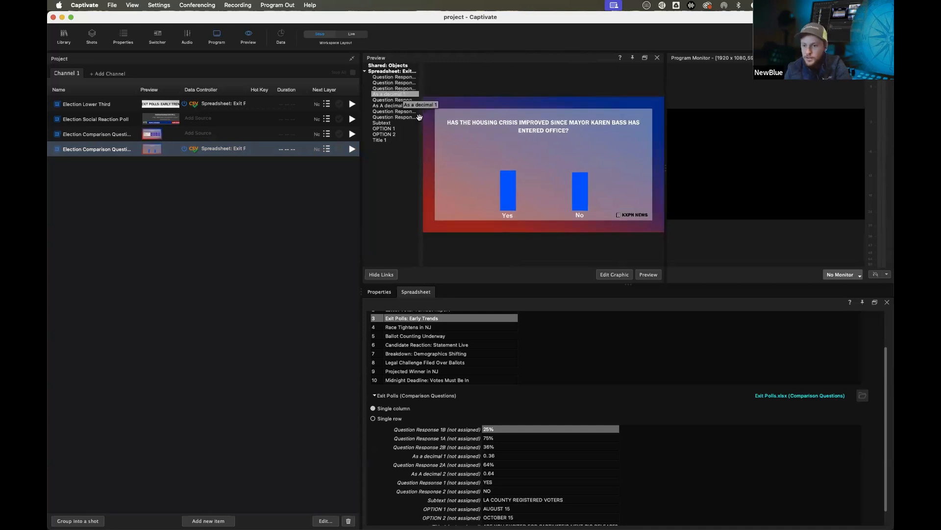
drag(398, 107, 507, 188)
drag(394, 105, 579, 201)
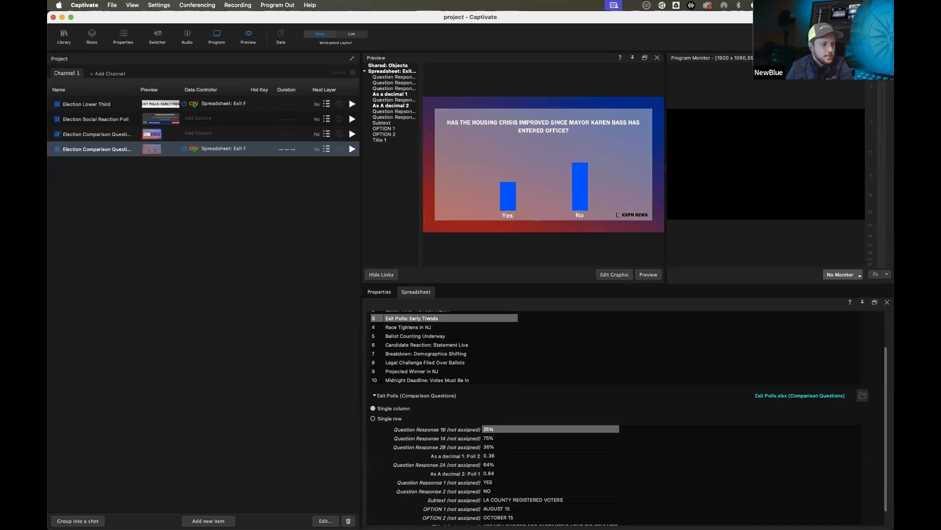
Switch to Excel, place the workbook below the graph preview, set Question Response 2A to 90%, and return to Captivate.
key(super+Tab)
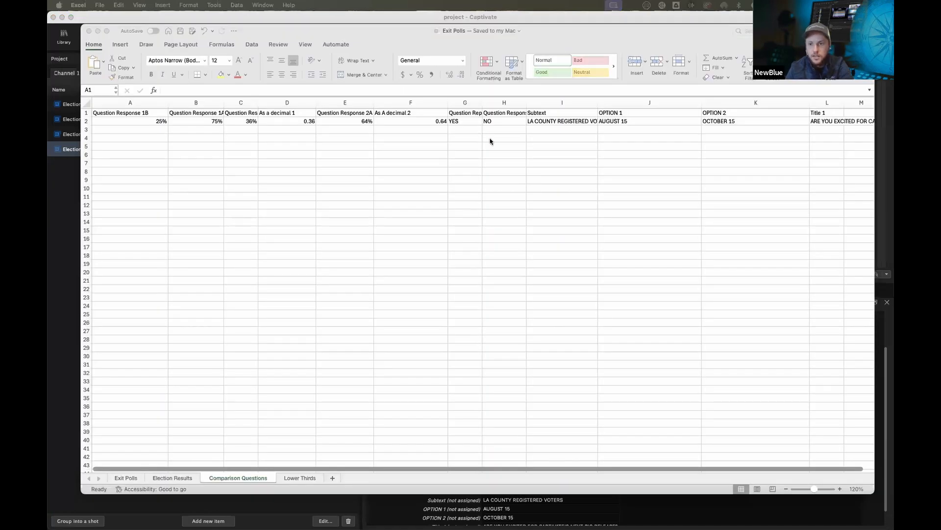
drag(580, 31, 589, 256)
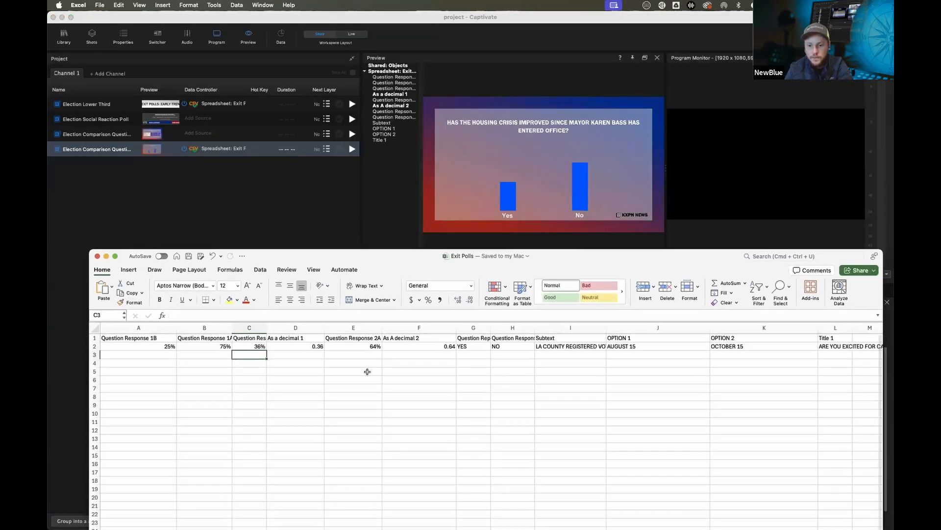
click(366, 347)
text(90)
key(Return)
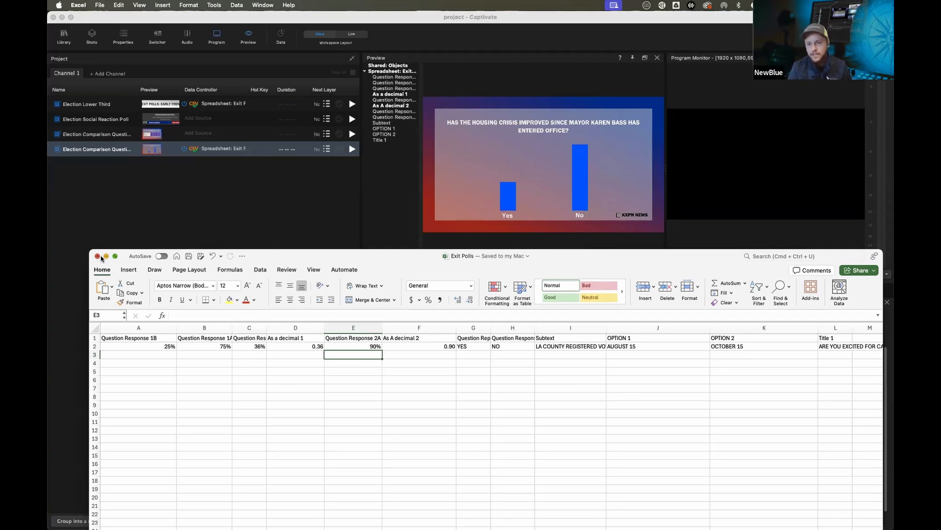
click(199, 248)
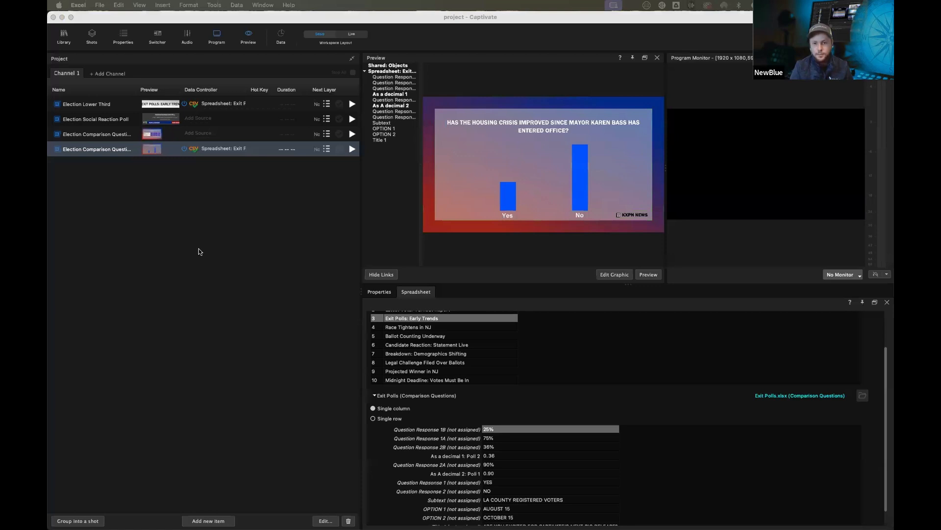